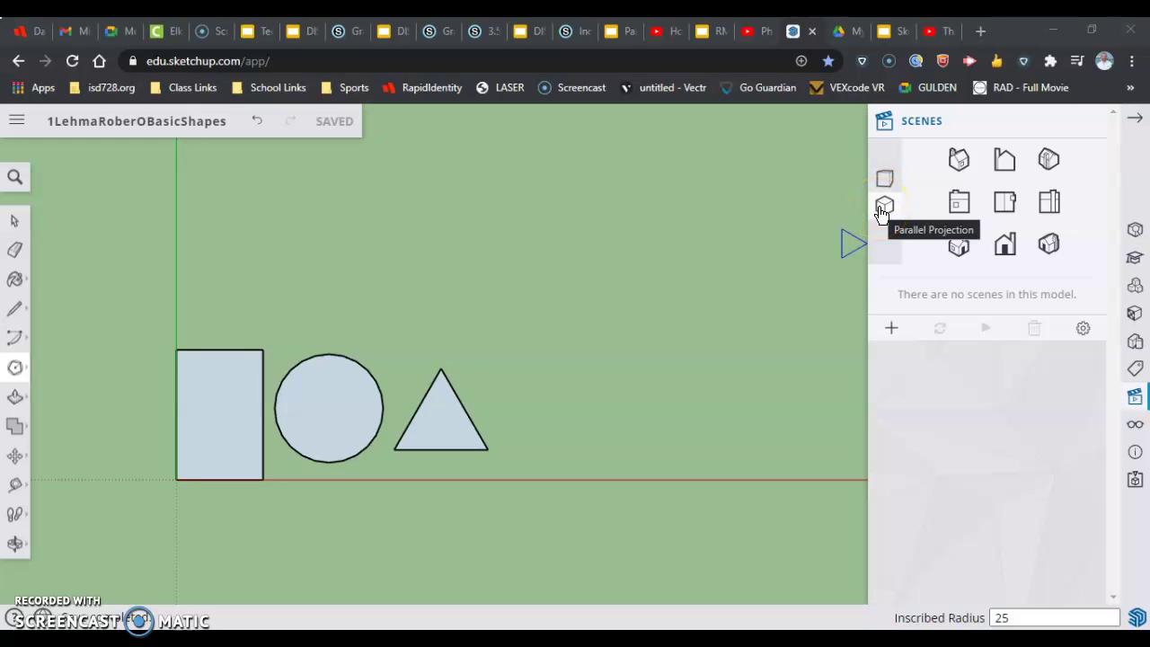
Set the camera to parallel projection and show the three flat shapes in an isometric view
click(884, 206)
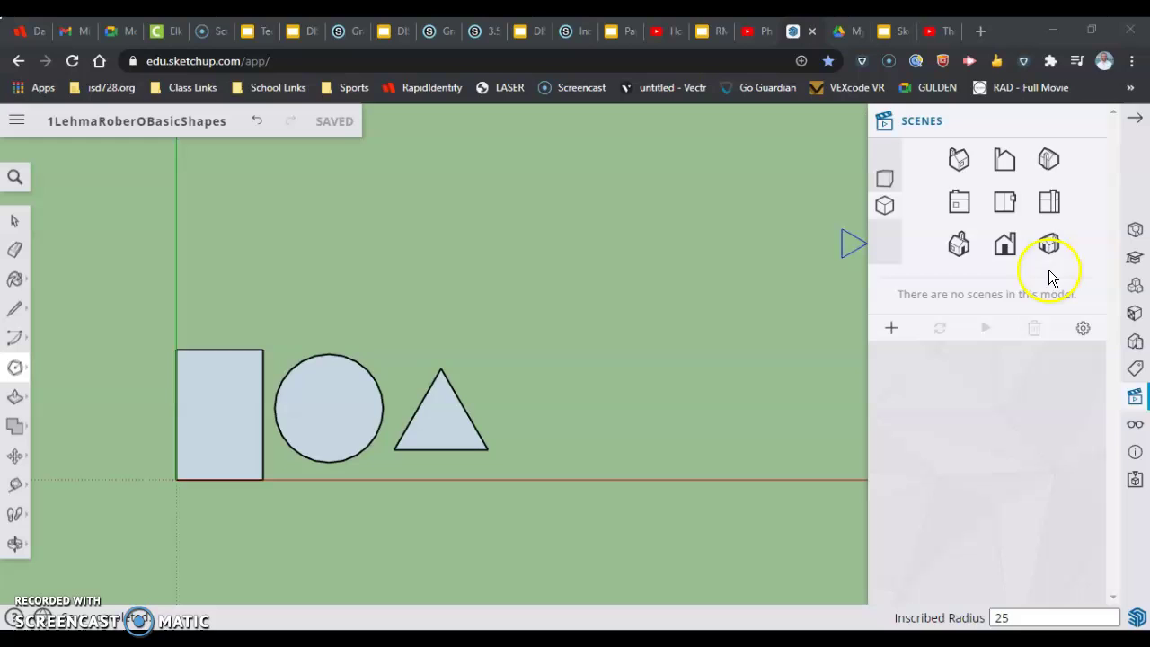
click(1136, 400)
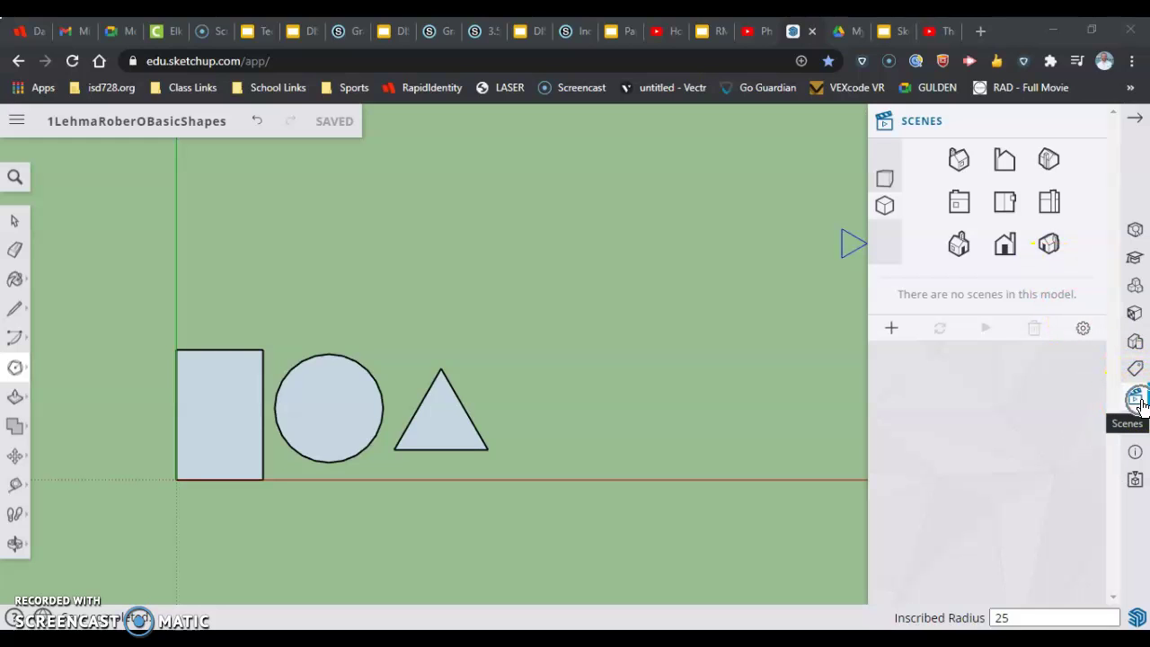
click(1047, 245)
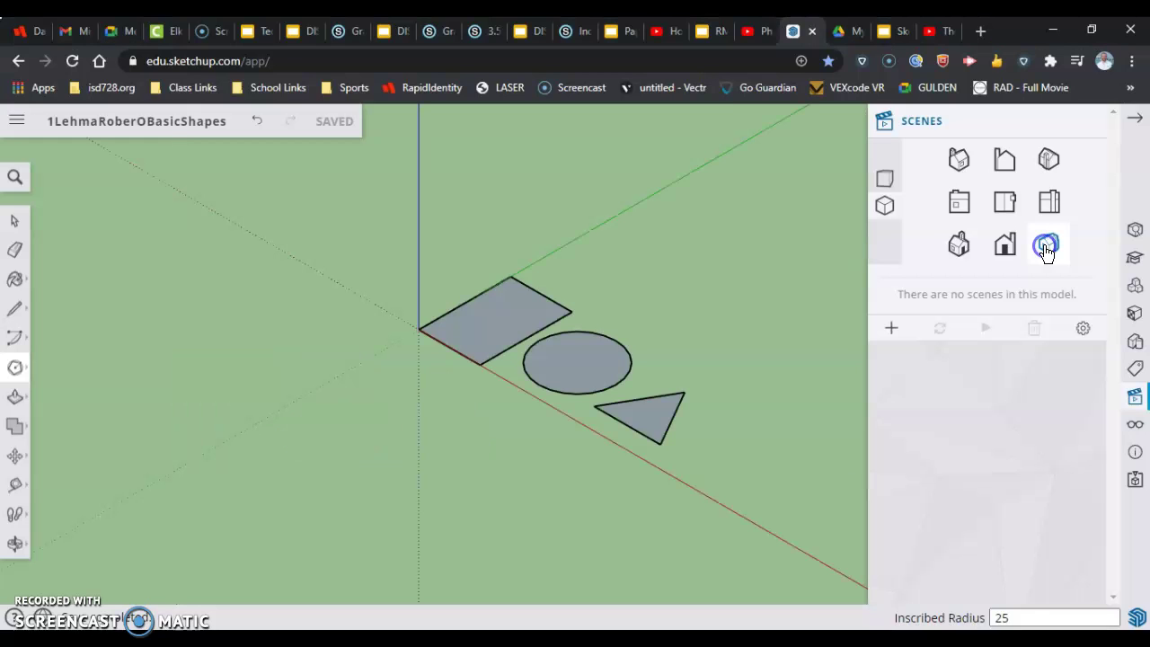
Push/Pull the rectangle at the origin upward 50 mm into a box
click(14, 398)
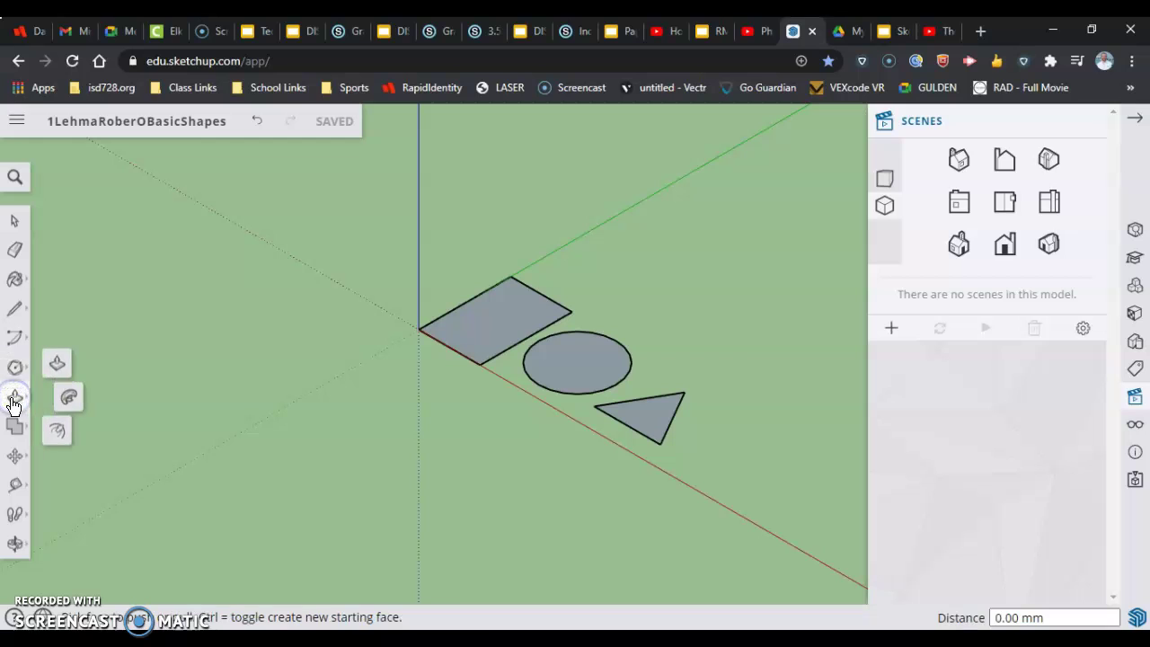
click(57, 367)
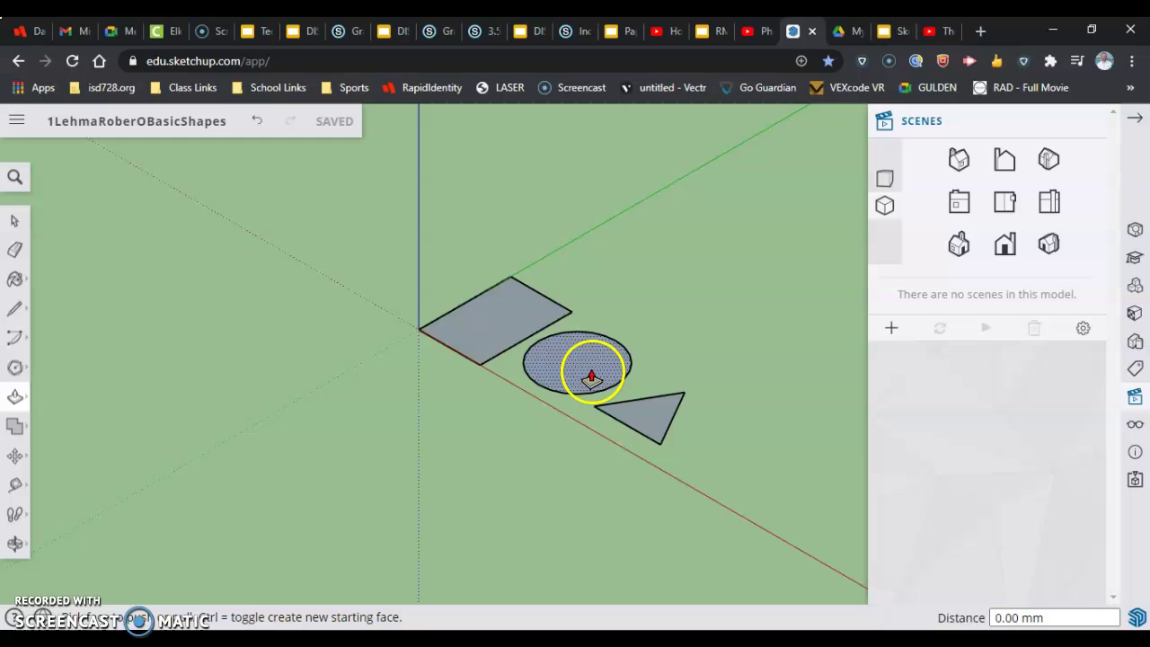
click(492, 335)
drag(492, 335, 503, 225)
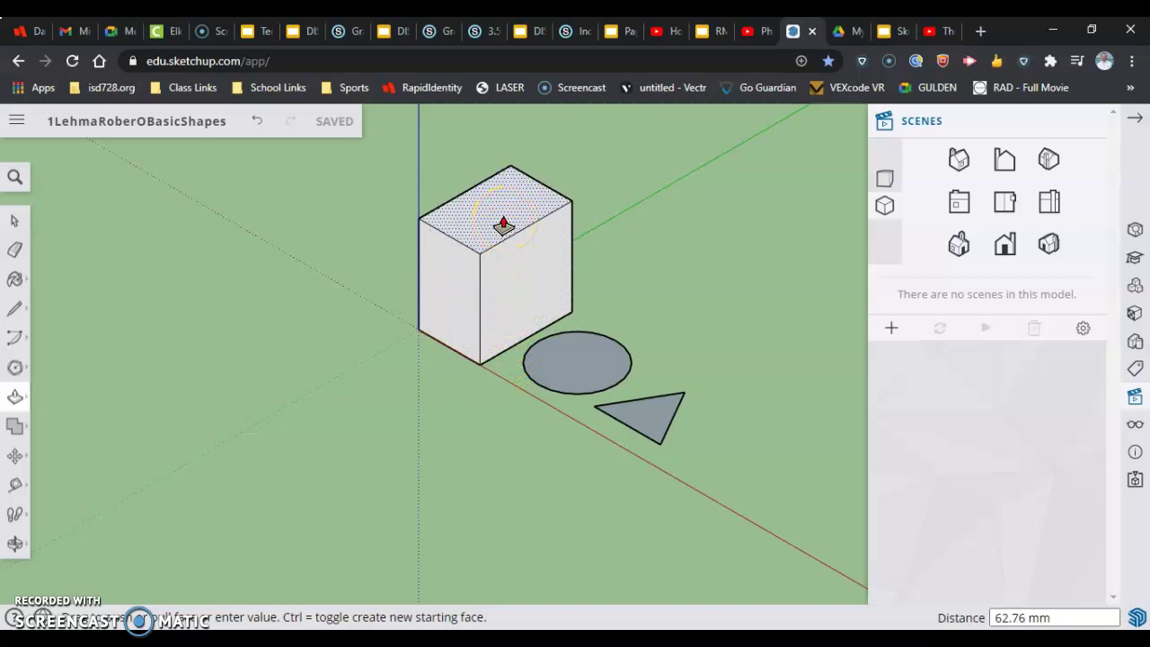
drag(503, 224, 503, 224)
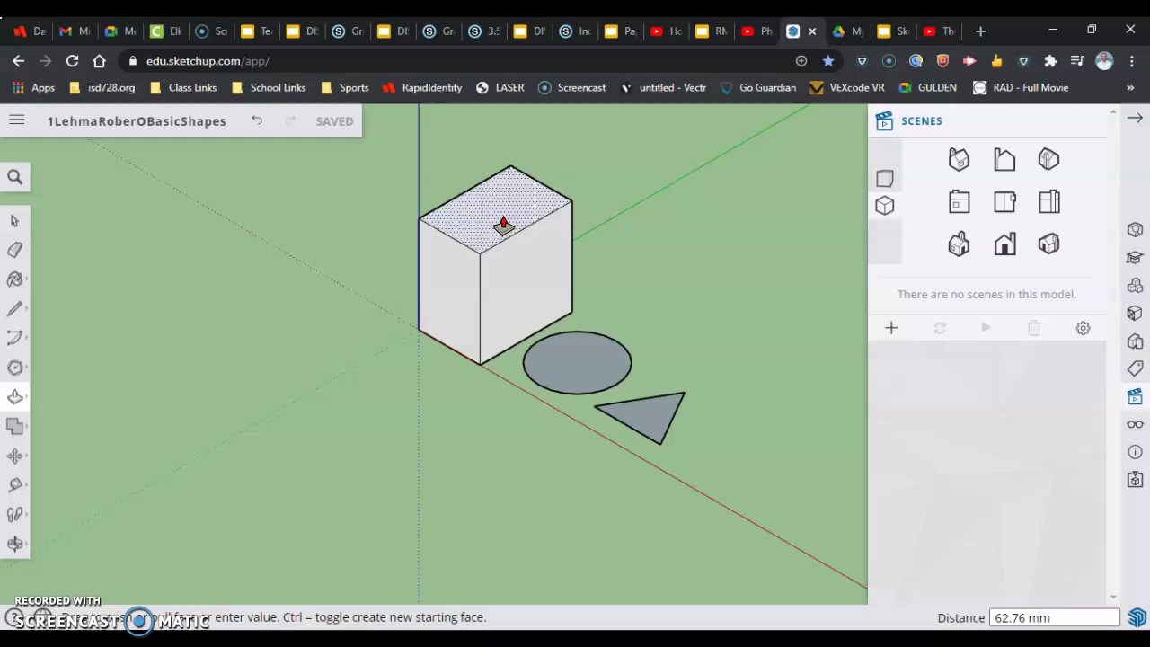
text(5)
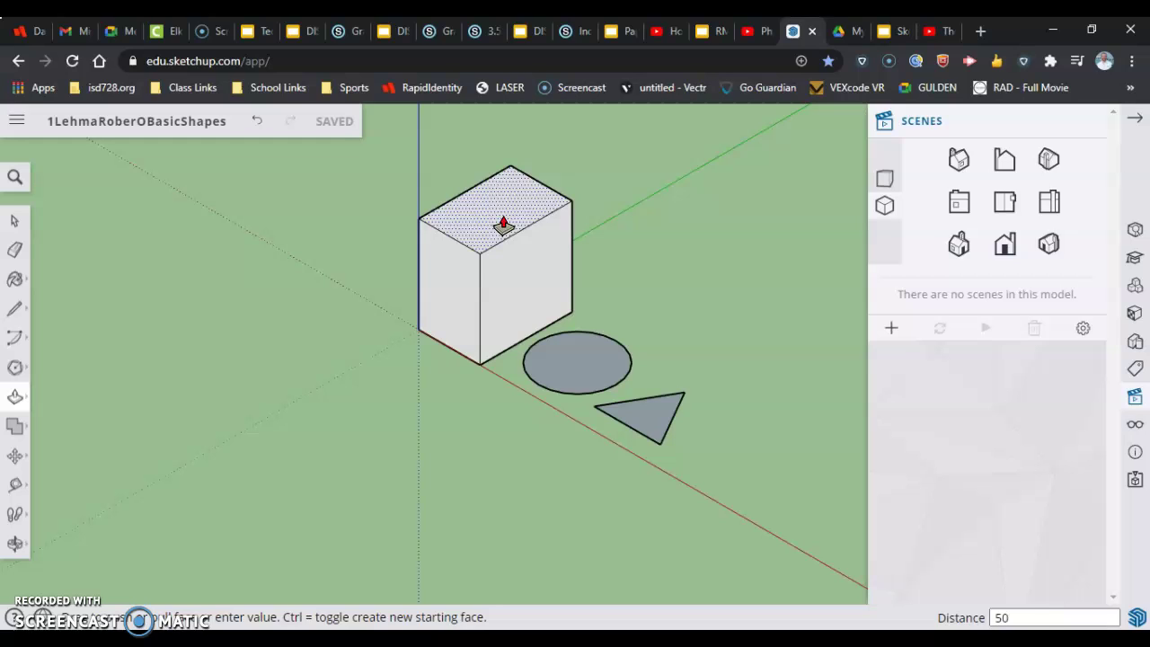
text(0)
key(Return)
click(505, 269)
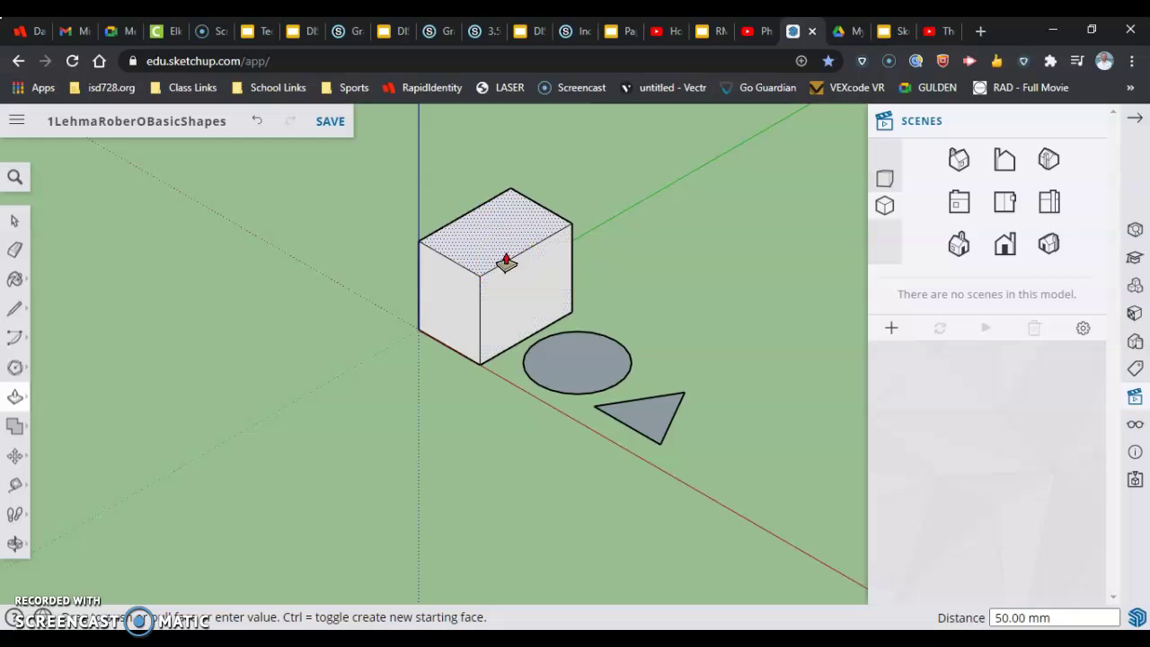
Push/Pull the circle upward 50 mm into a cylinder
click(602, 363)
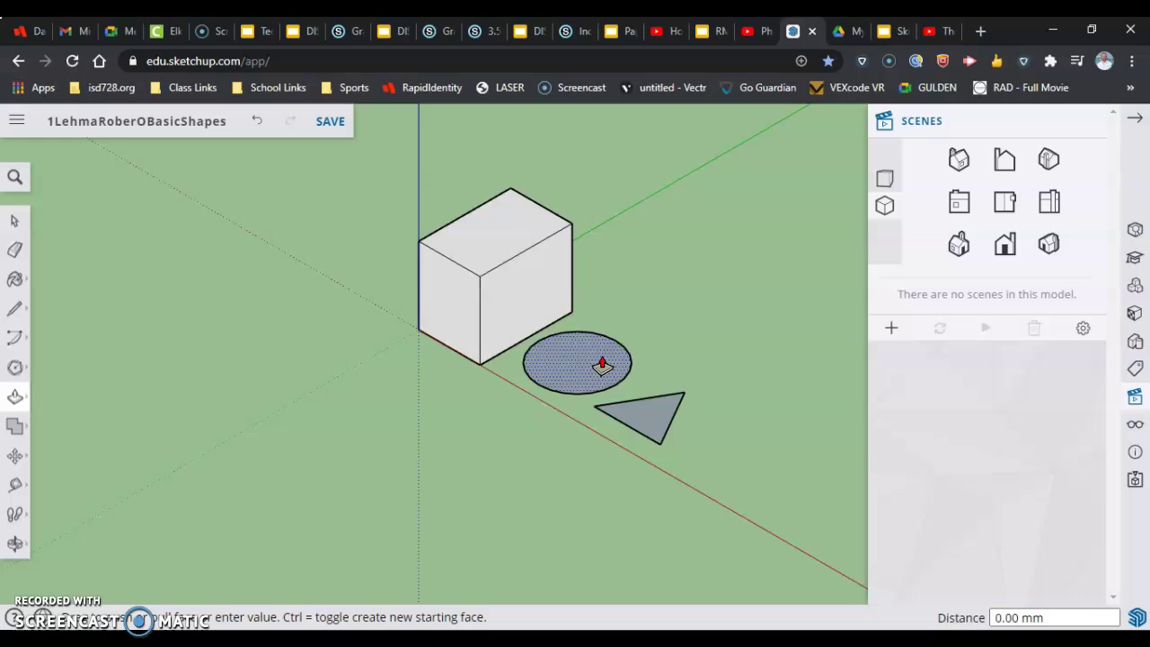
click(611, 307)
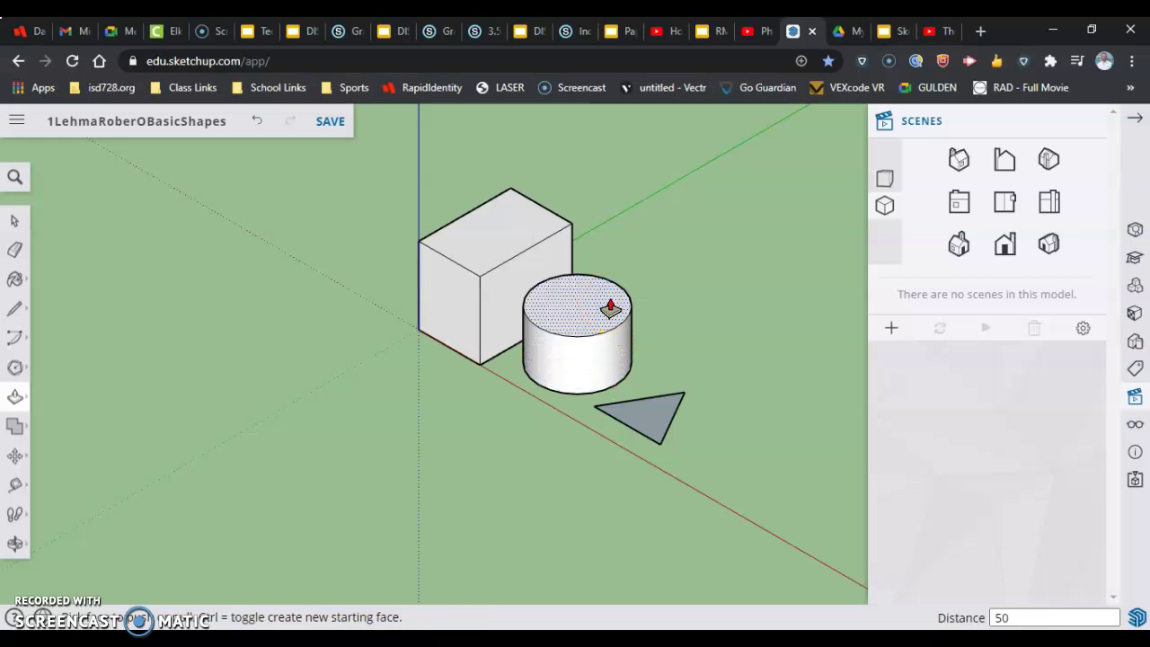
key(Return)
Push/Pull the triangle upward 50 mm into a triangular prism
click(665, 398)
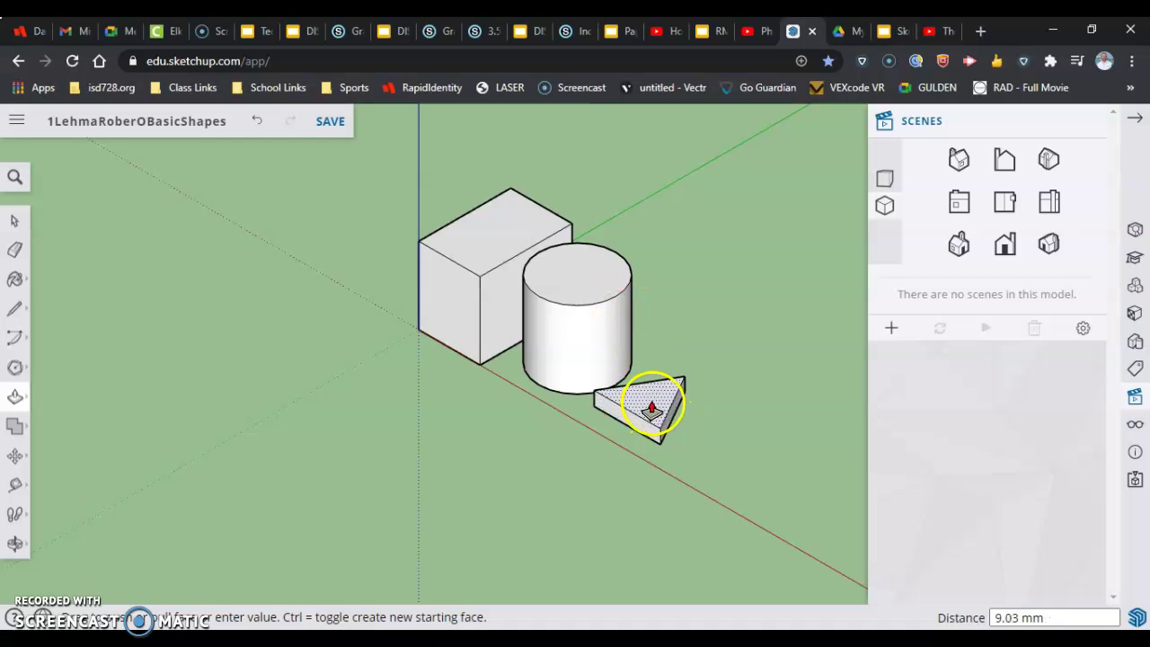
drag(652, 404, 650, 385)
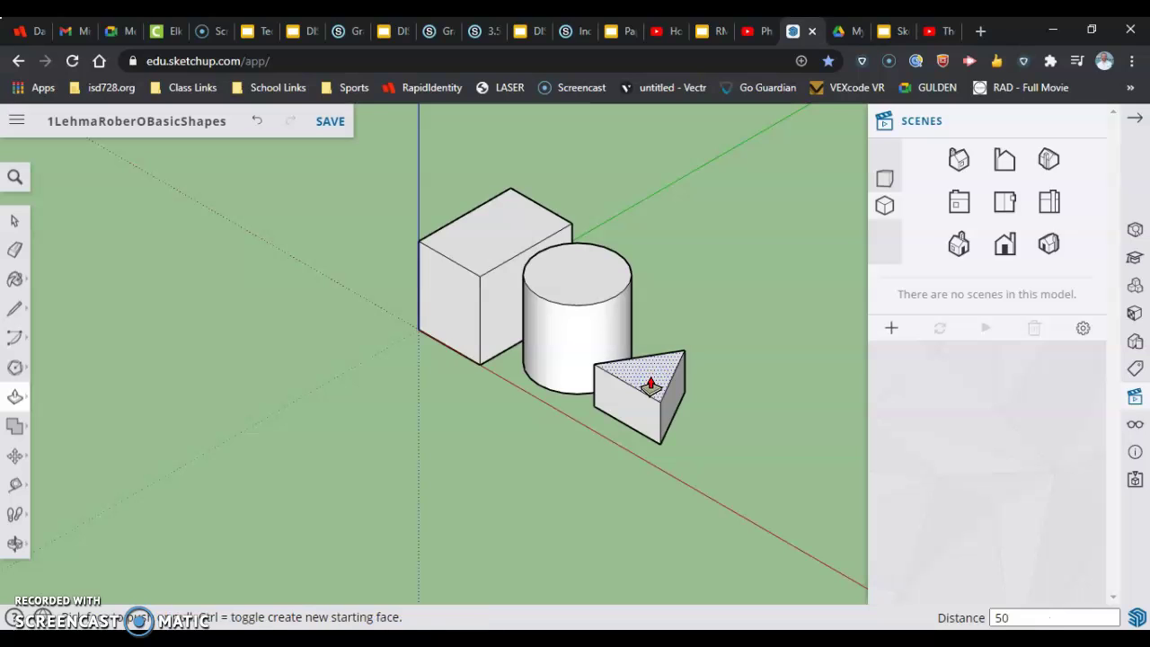
key(Return)
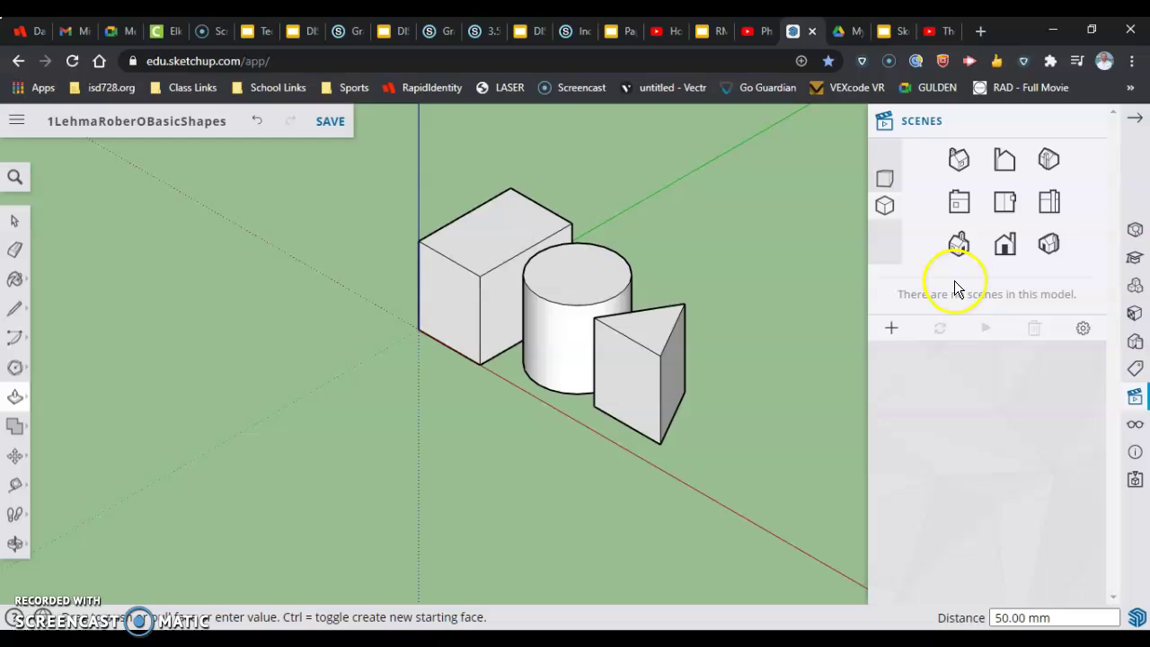
View the three solids from the front, from the top, and in the isometric view again
click(1007, 247)
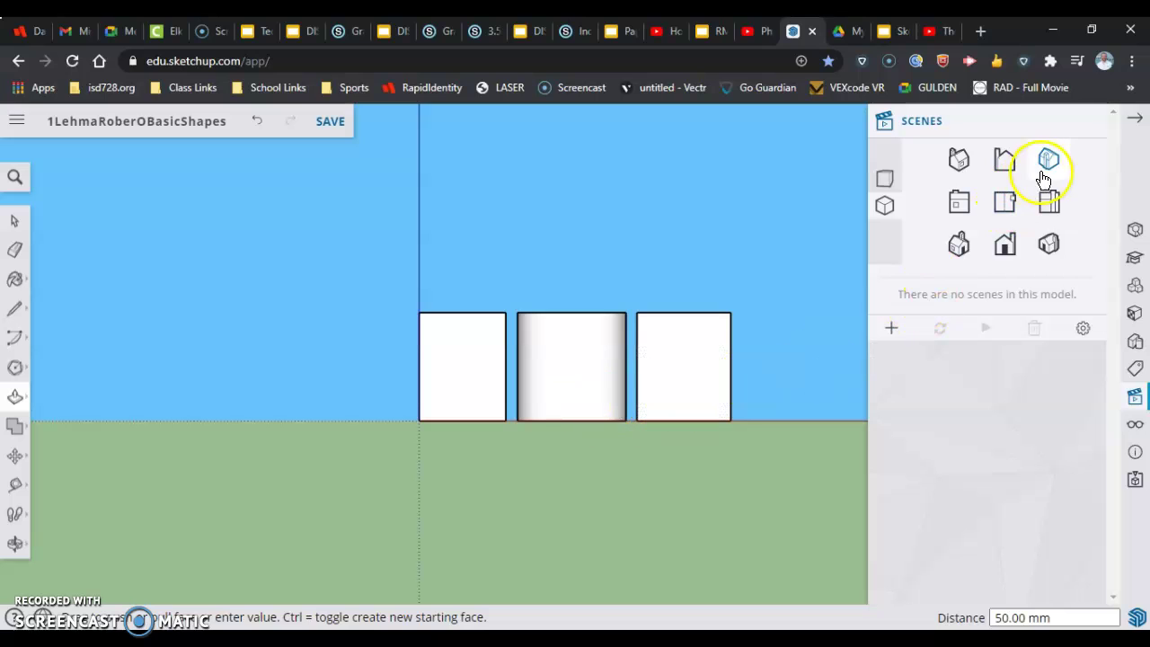
click(1007, 204)
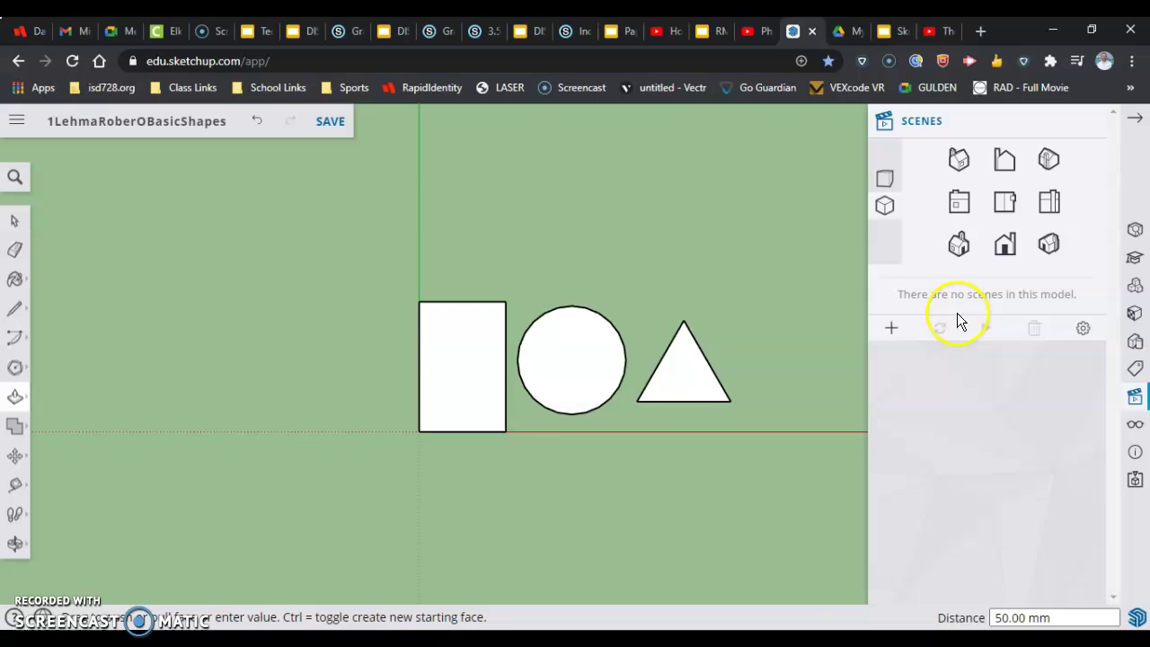
click(1049, 245)
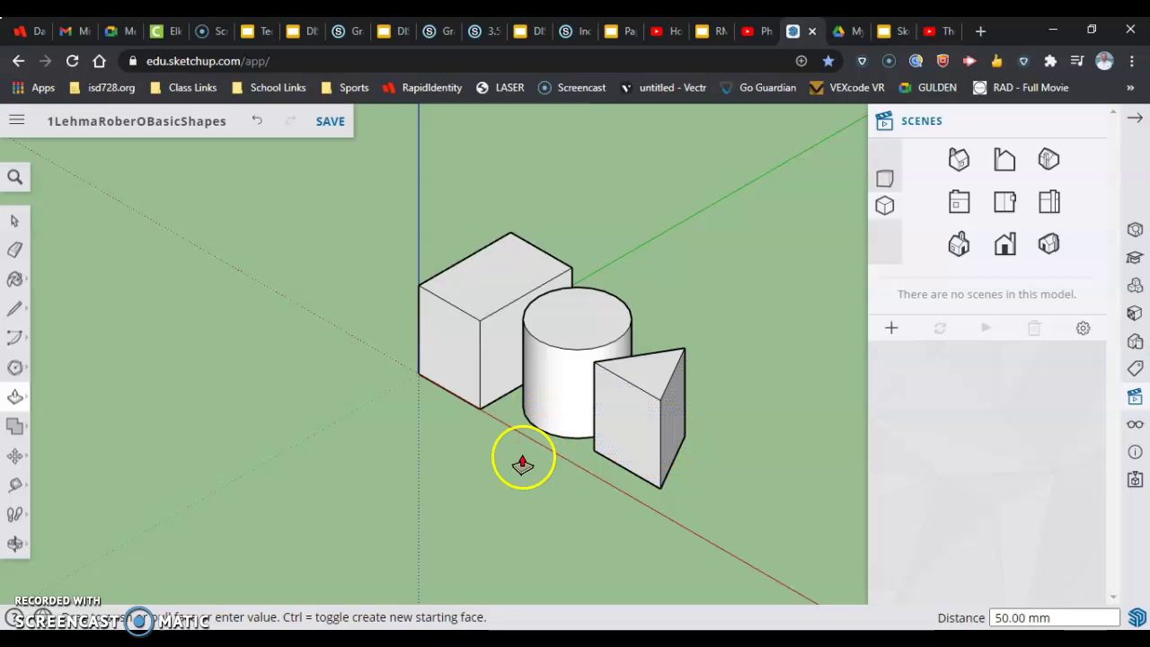
Orbit around the box, cylinder and prism to view them from a different angle
click(20, 544)
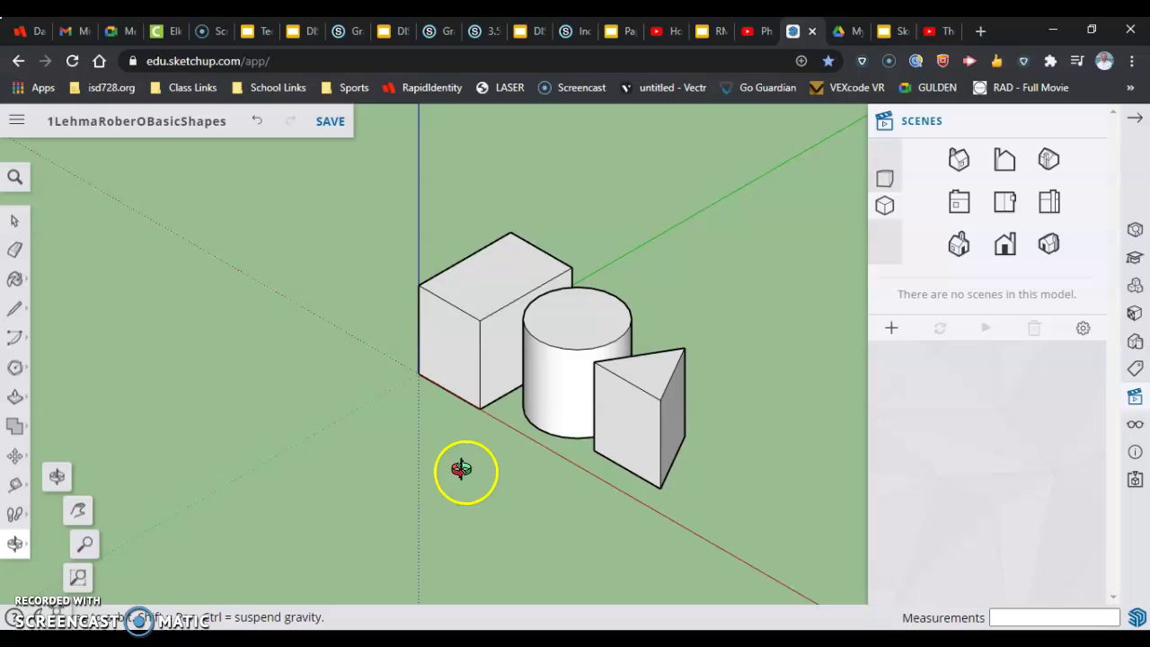
click(16, 221)
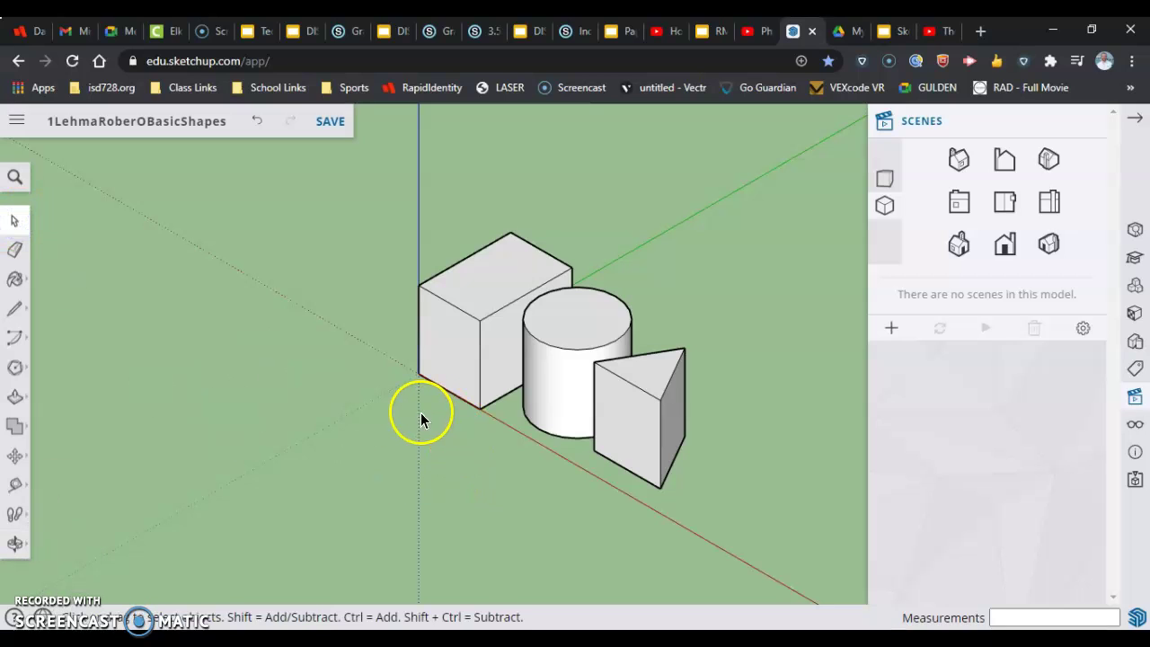
scroll(420, 413, down, 1)
key(o)
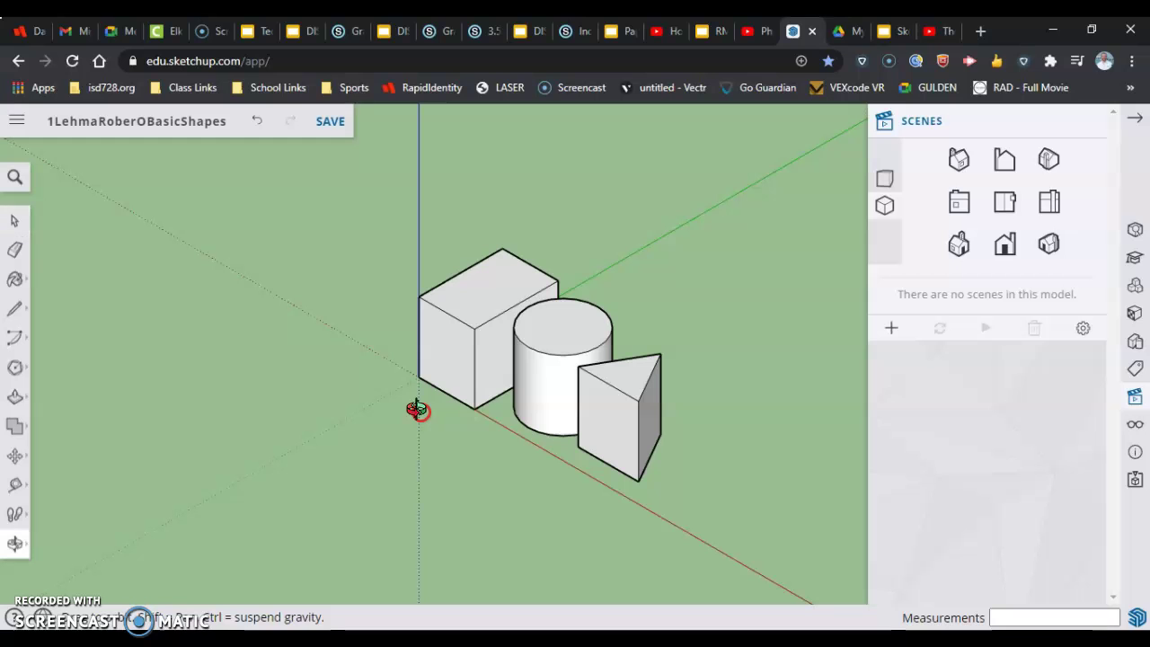
drag(418, 409, 524, 477)
key(space)
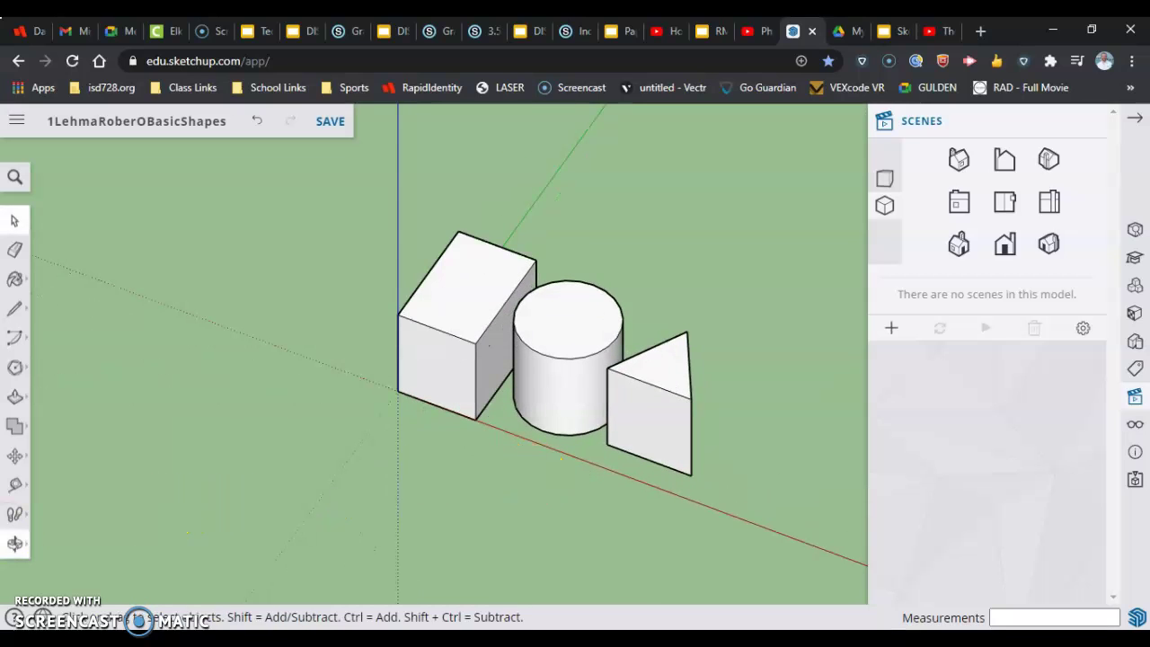
Pan the view sideways across the three solids and part of the way back
click(14, 542)
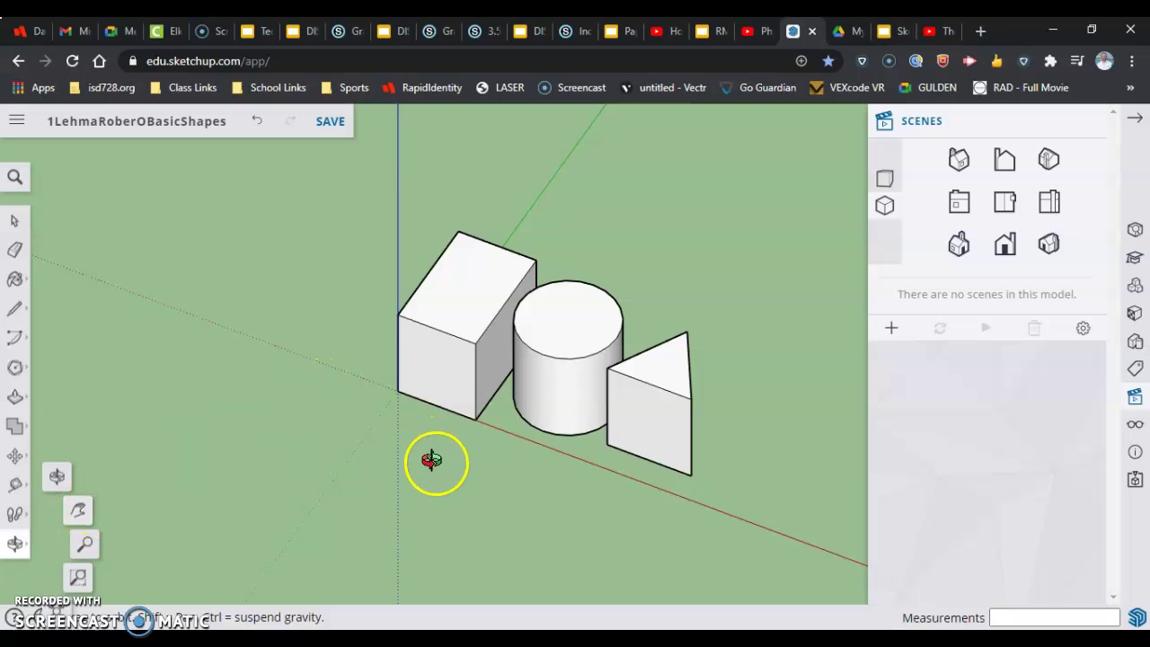
click(15, 221)
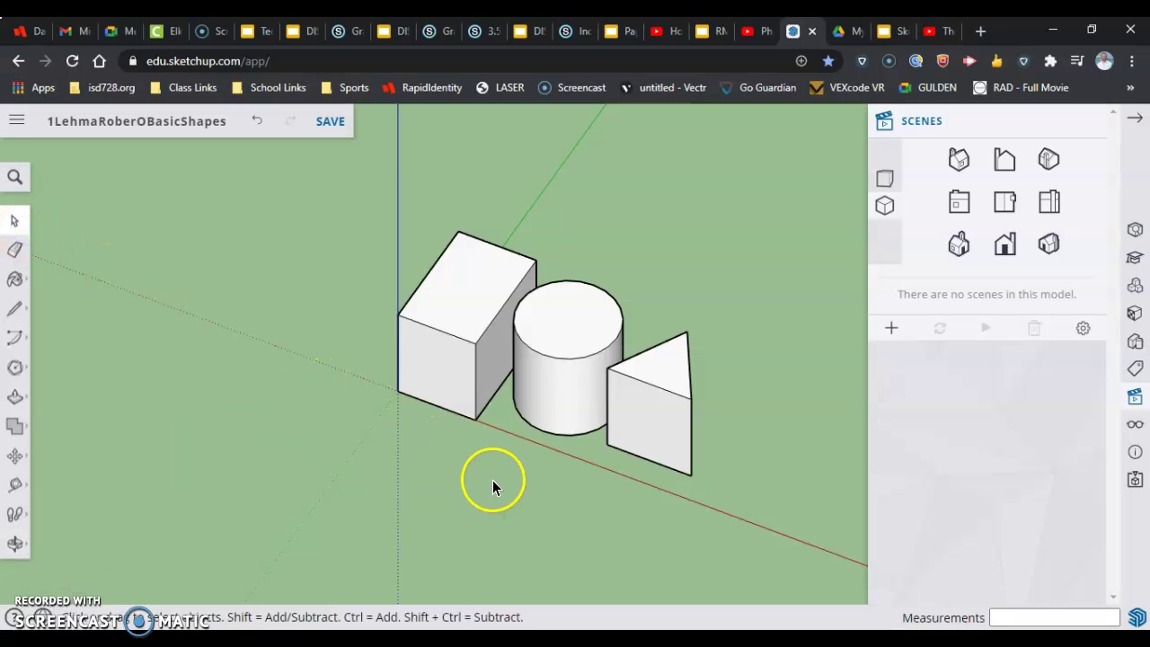
key(o)
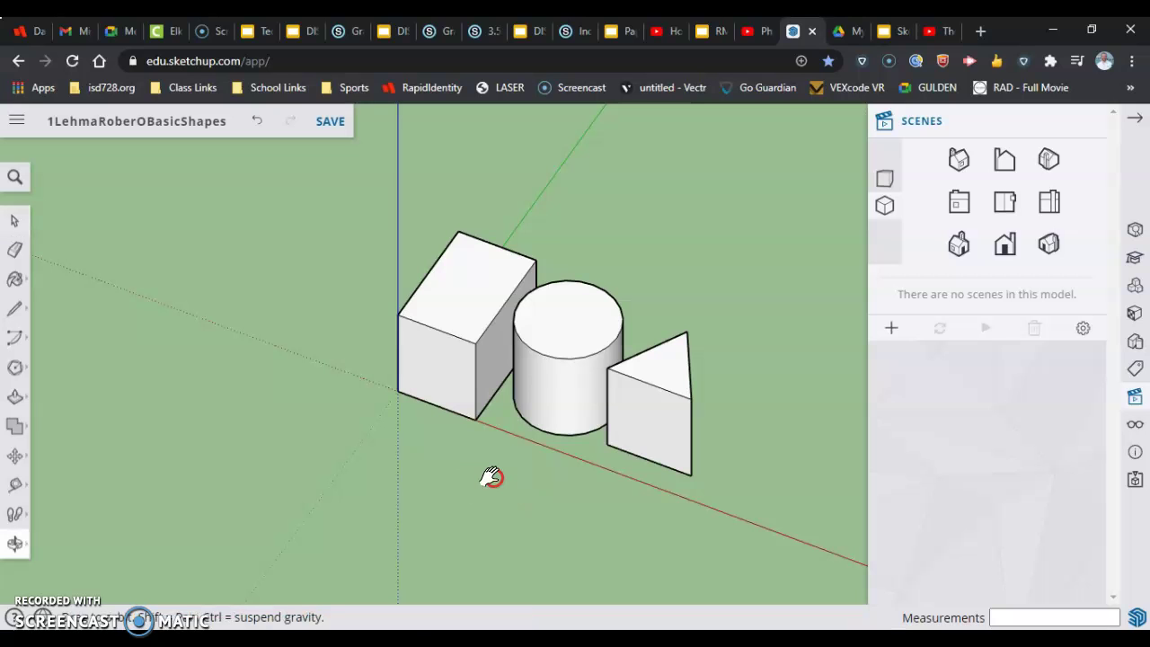
shift+drag(490, 477, 230, 487)
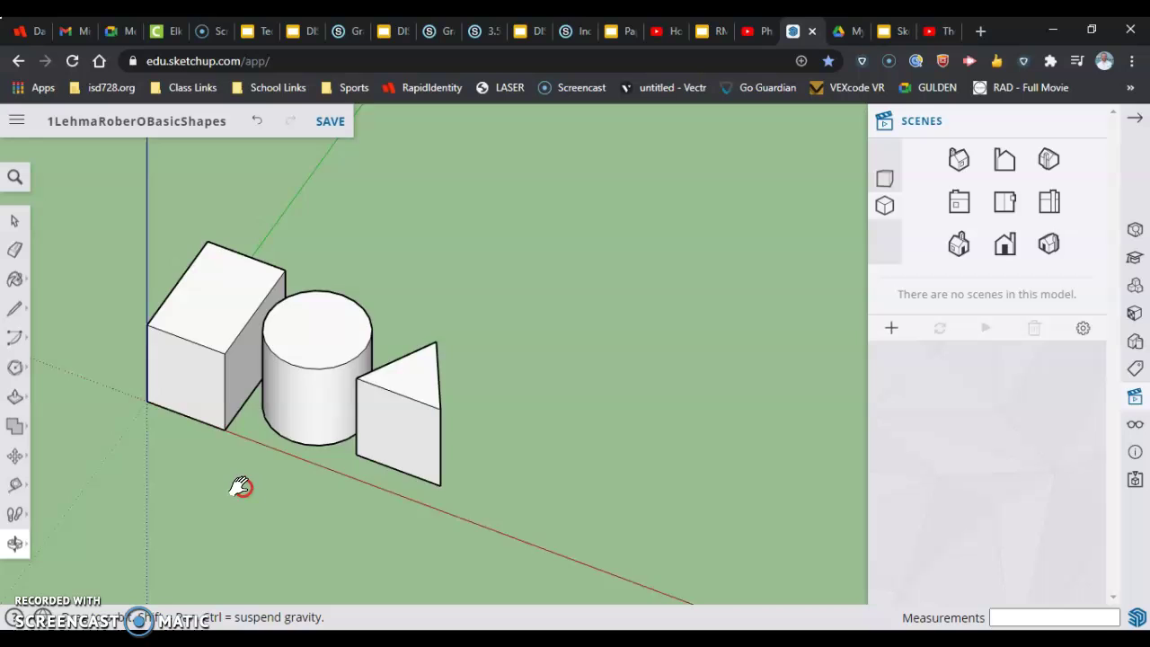
drag(240, 486, 428, 500)
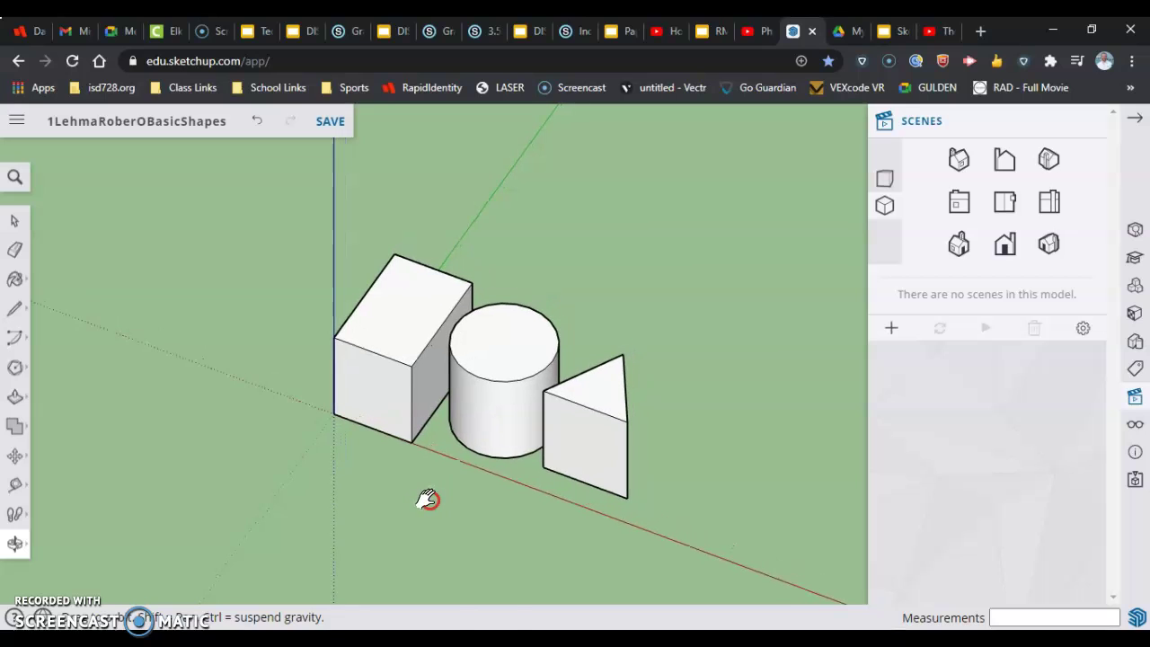
key(space)
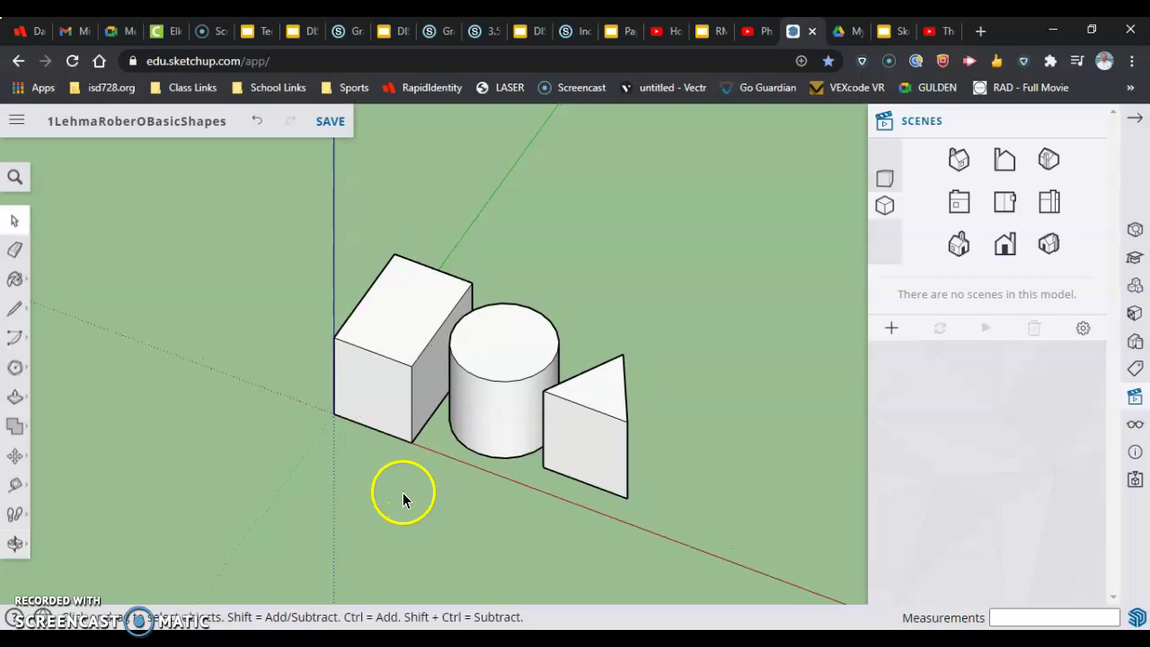
Zoom far out from the solids and back in to inspect them at different scales
scroll(432, 480, down, 10)
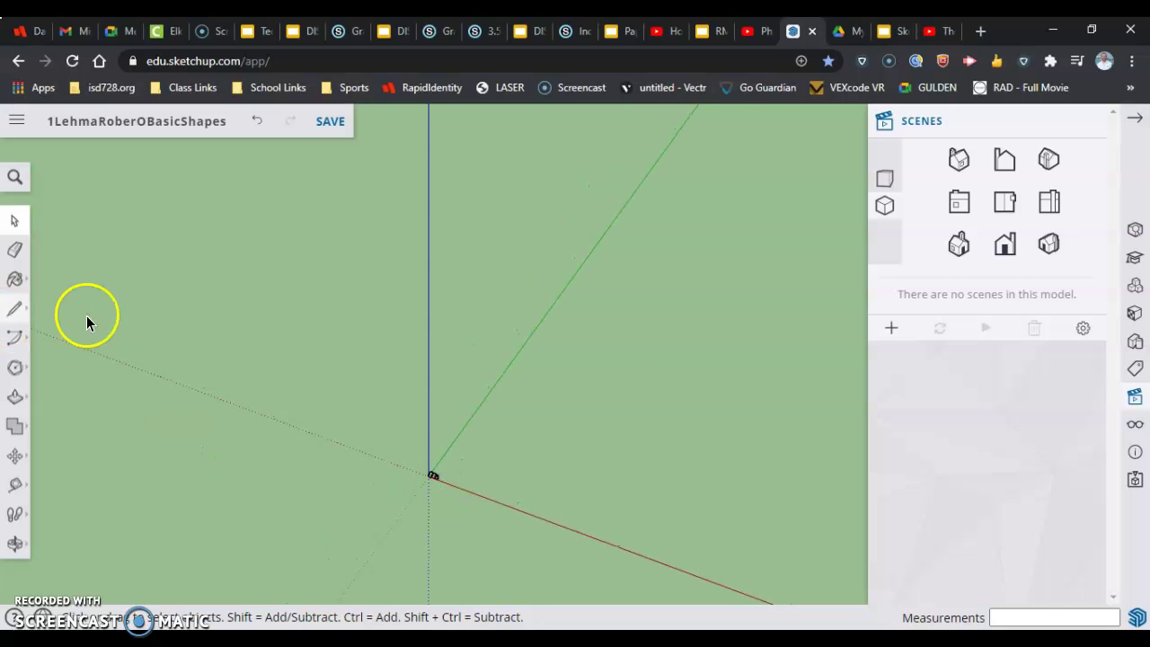
scroll(88, 309, up, 5)
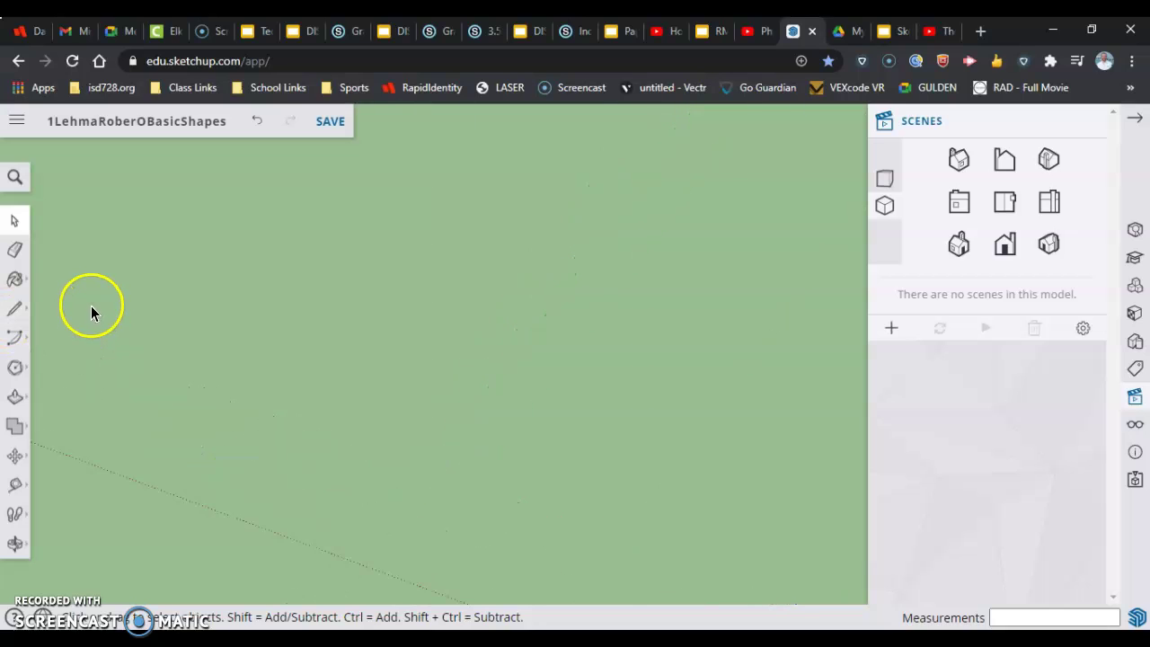
click(21, 549)
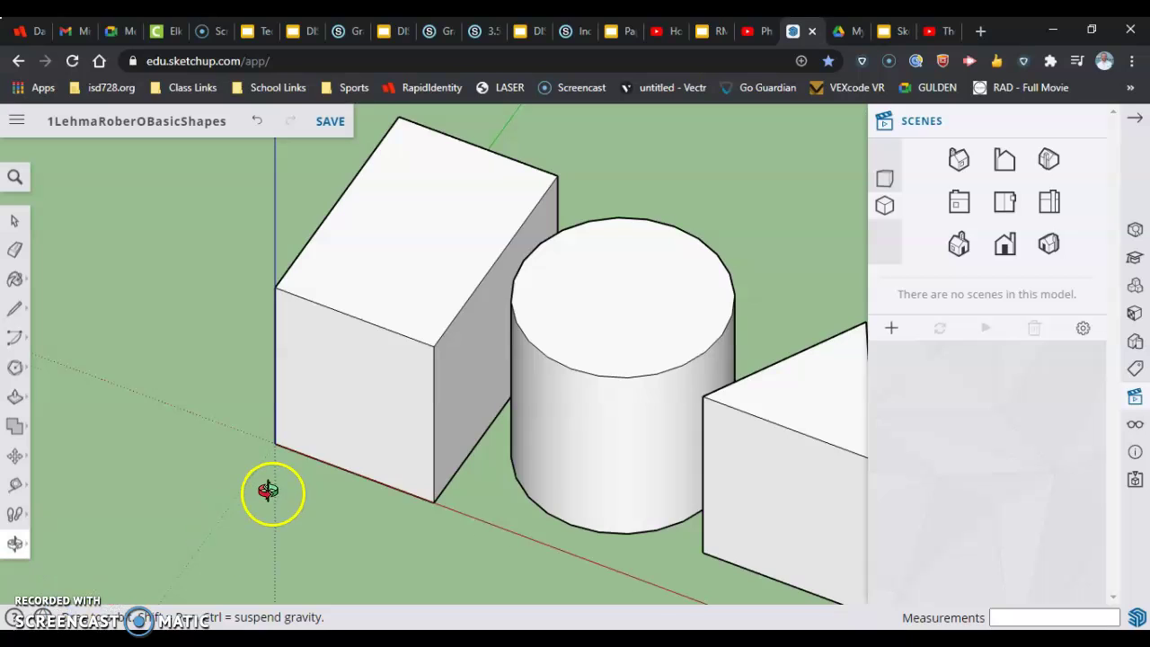
scroll(273, 492, down, 4)
scroll(353, 534, up, 2)
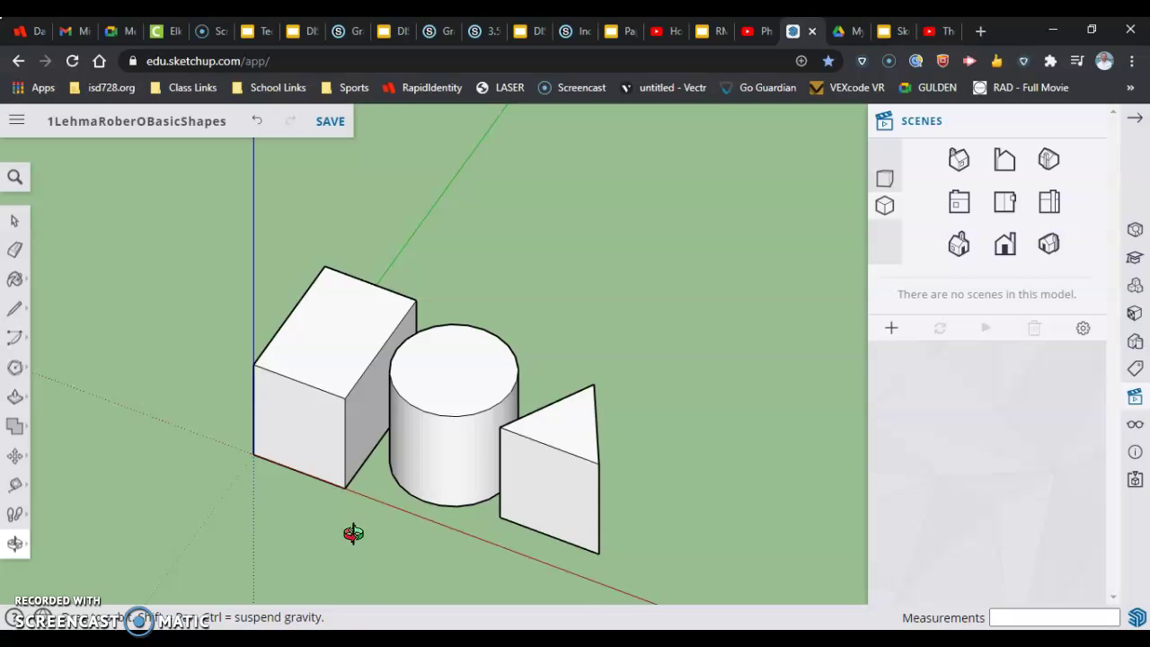
scroll(345, 537, down, 5)
scroll(310, 543, up, 5)
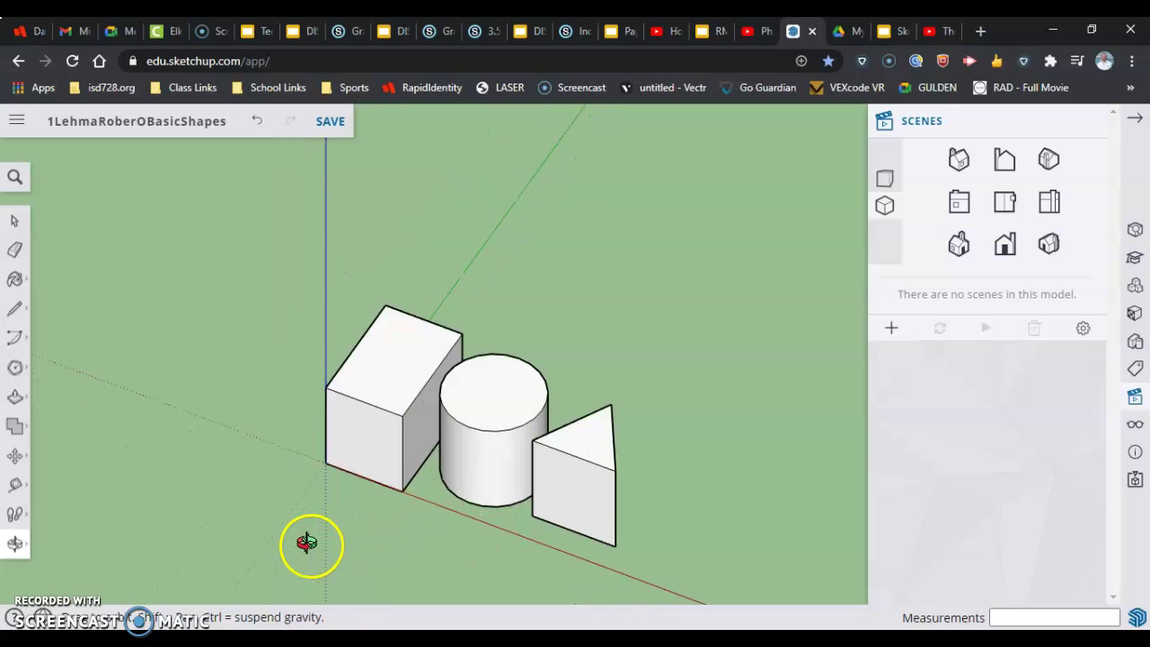
scroll(307, 542, down, 2)
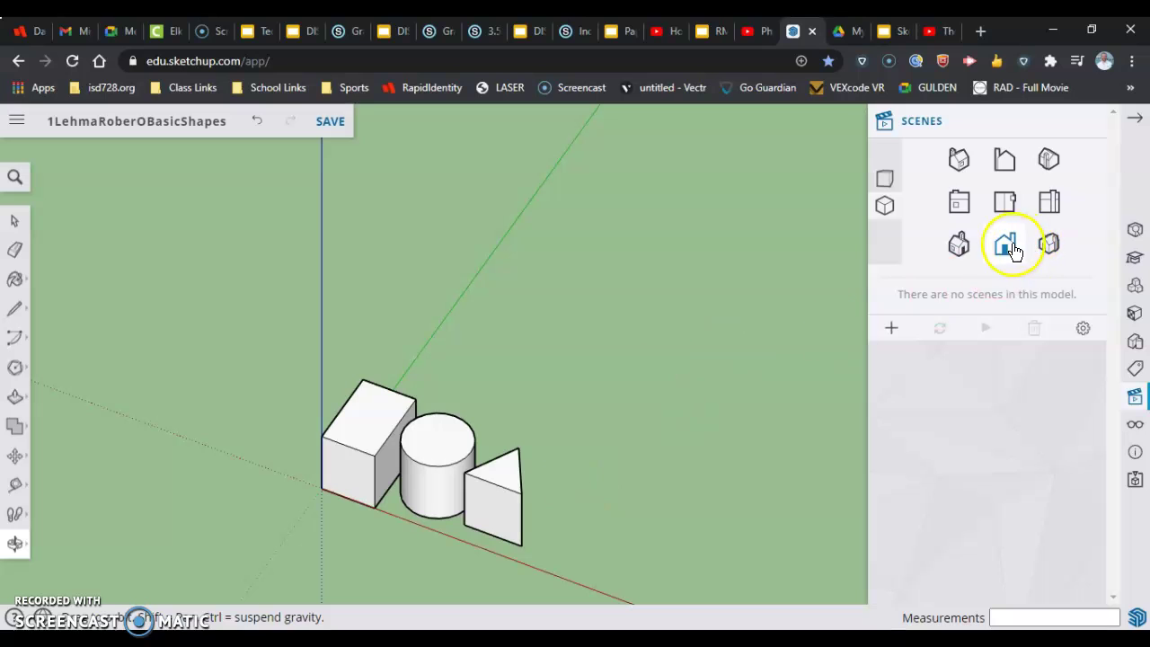
Show the three solids in the top view and zoom in on them
click(1004, 201)
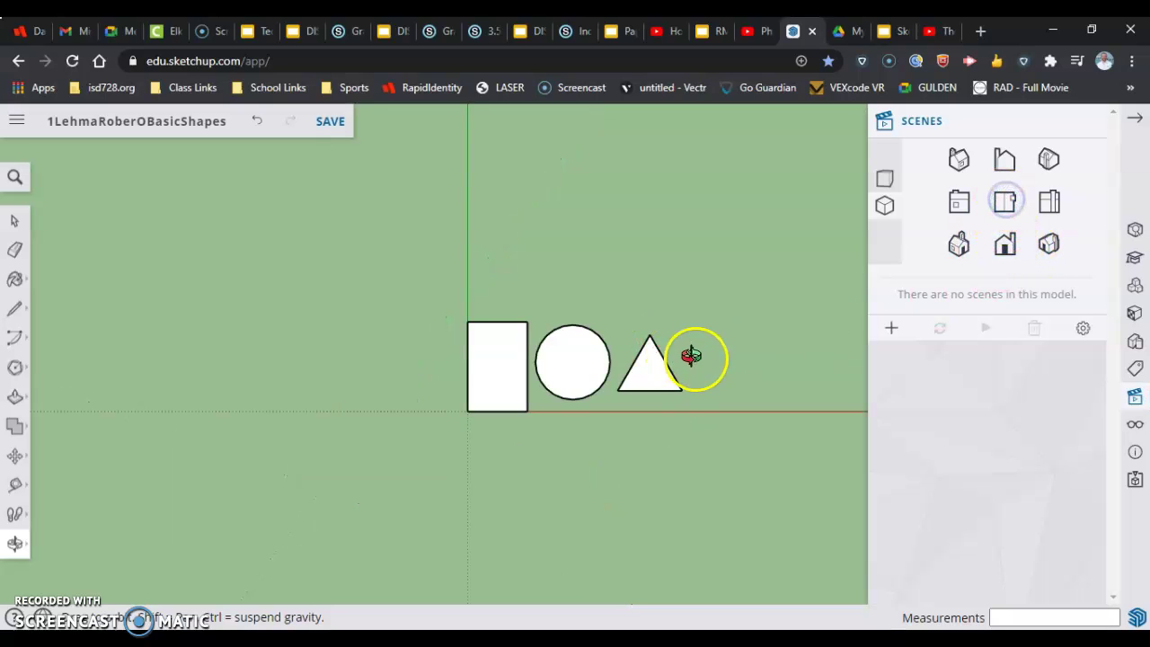
scroll(690, 356, up, 5)
scroll(685, 369, down, 3)
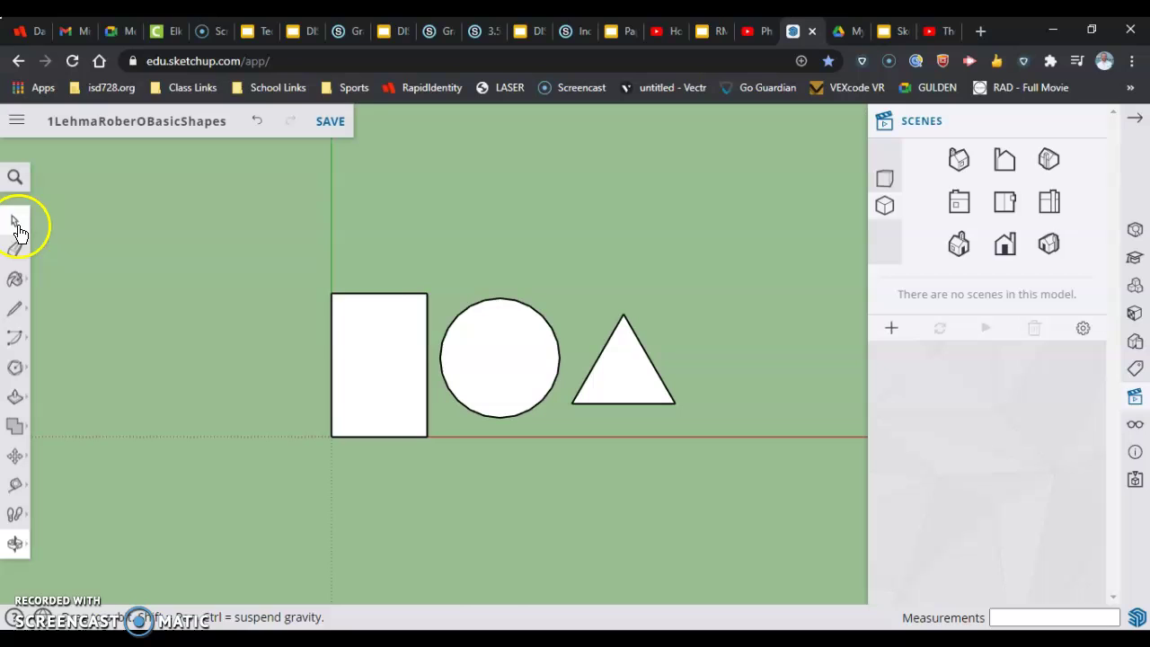
Try selecting the rectangle by picking its face, upper edge and right edge, and clear that selection
click(16, 224)
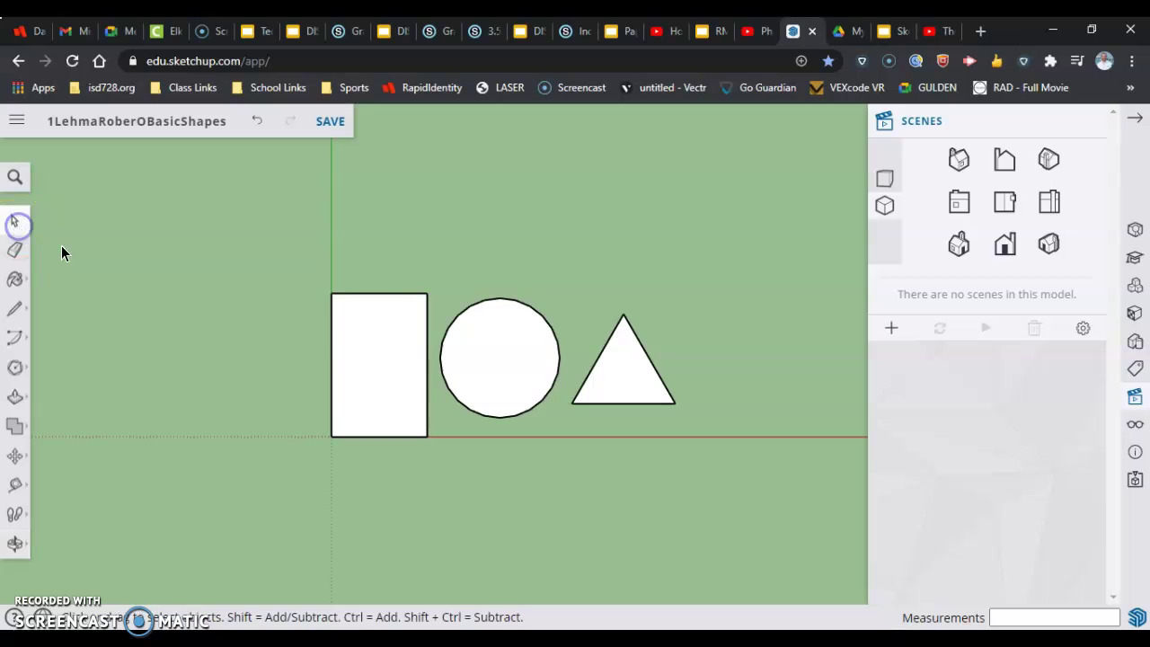
click(401, 310)
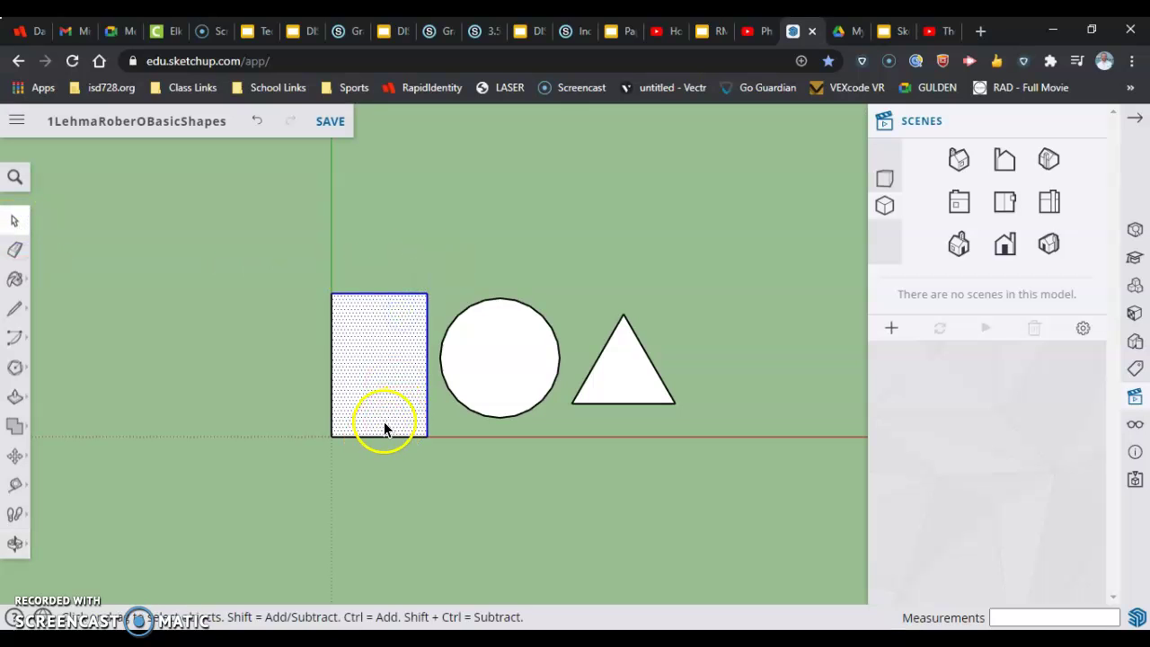
scroll(400, 439, down, 4)
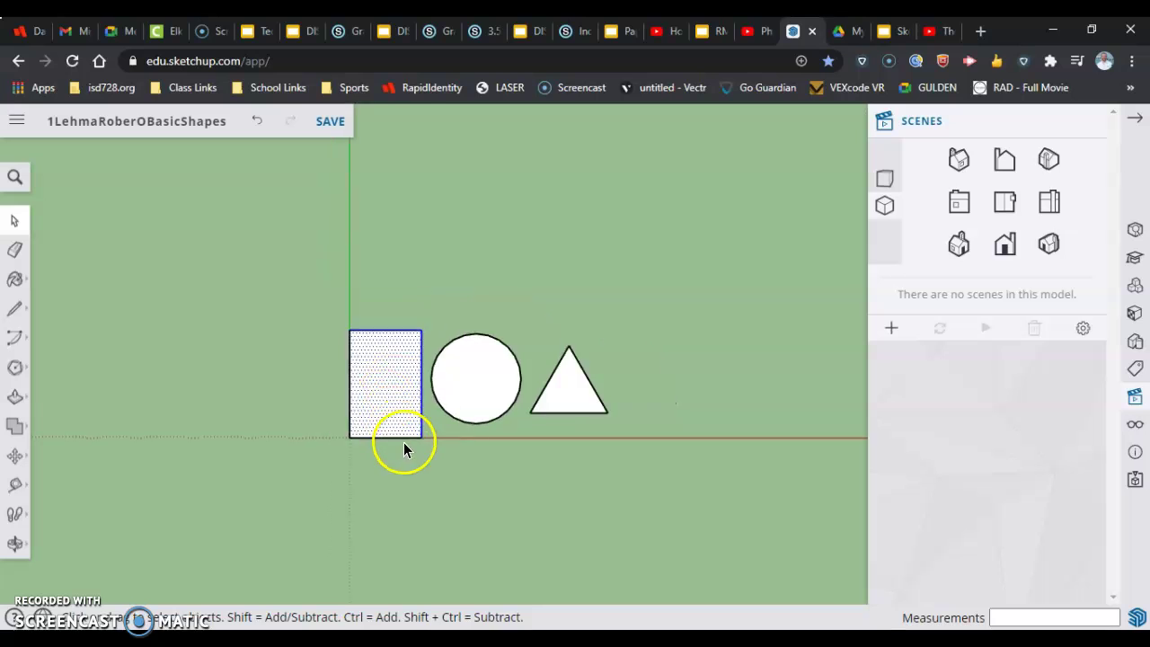
scroll(413, 476, up, 4)
scroll(444, 464, down, 1)
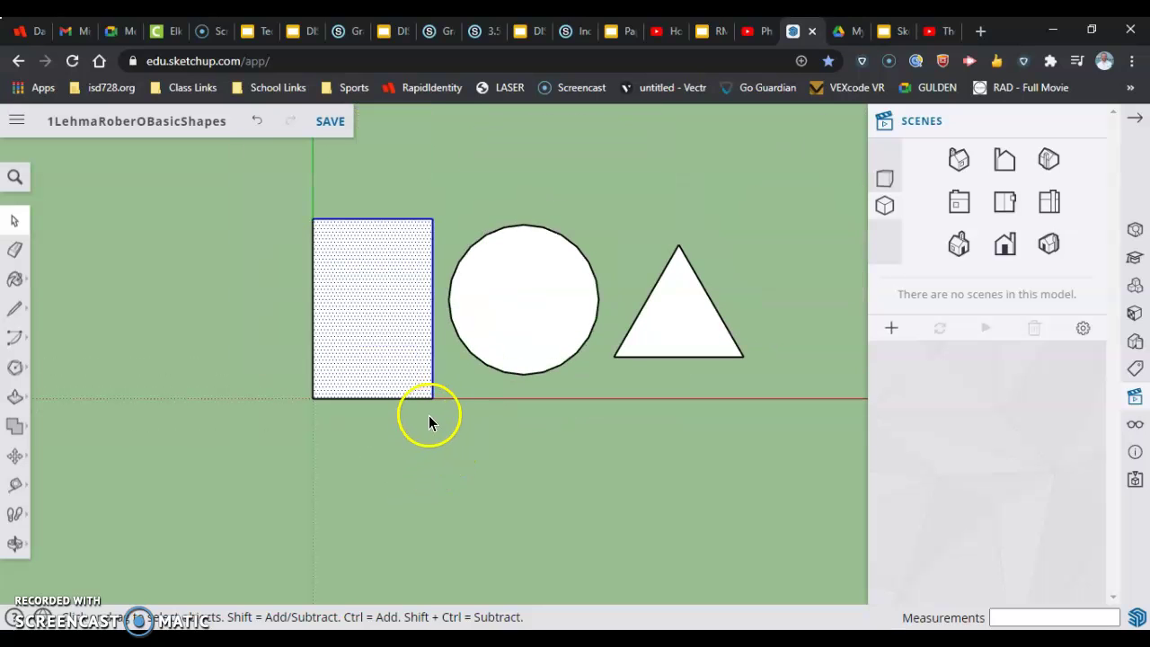
click(307, 353)
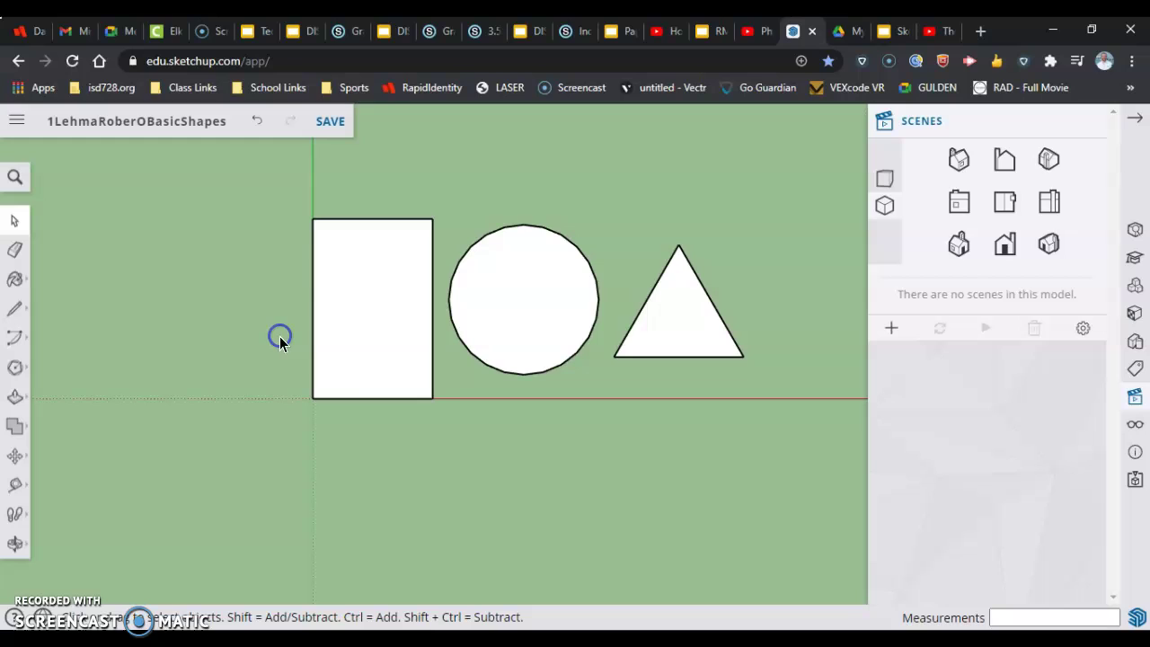
Select the whole rectangle, its face and all four edges, with a selection window
drag(248, 308, 407, 432)
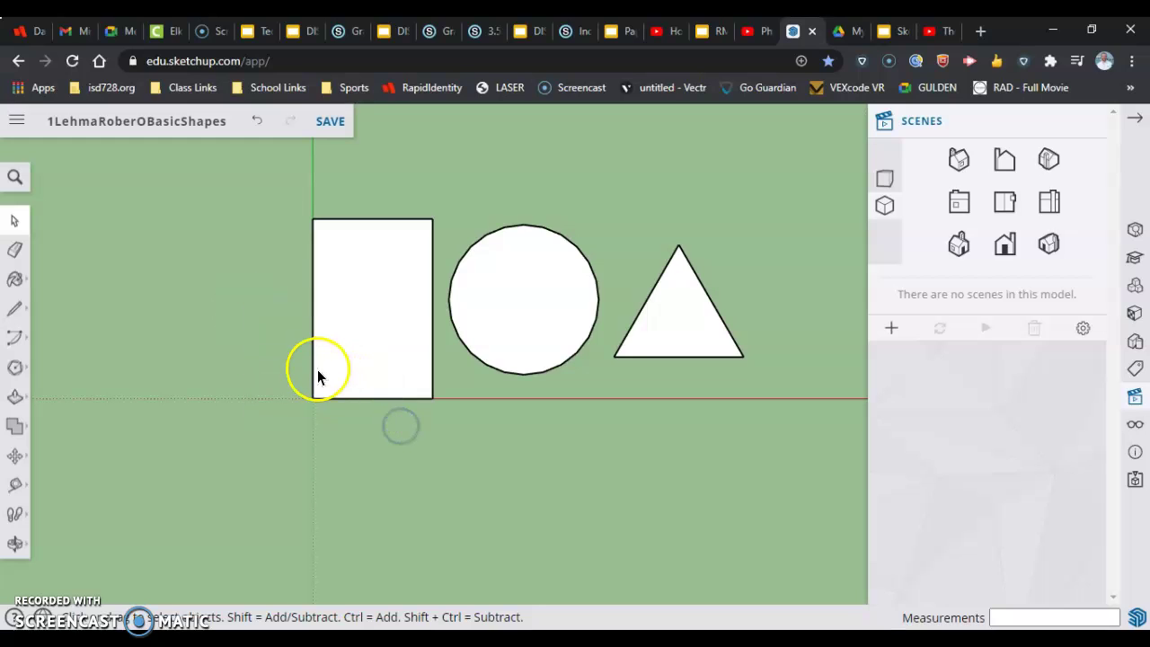
drag(306, 350, 380, 441)
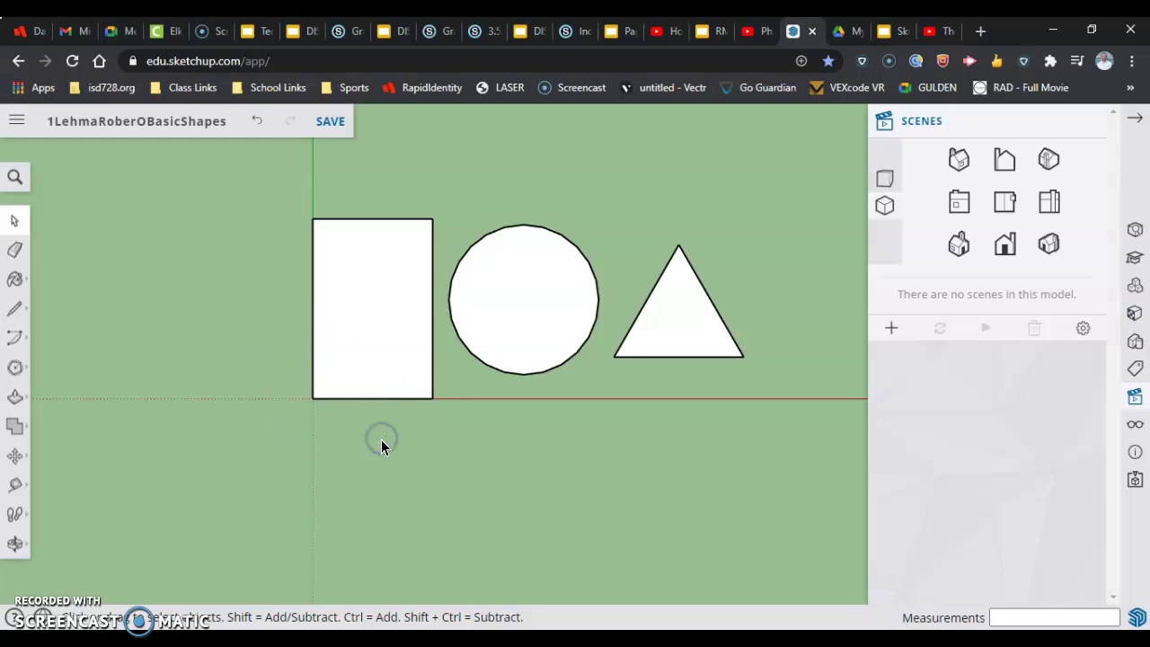
click(432, 216)
drag(302, 417, 304, 418)
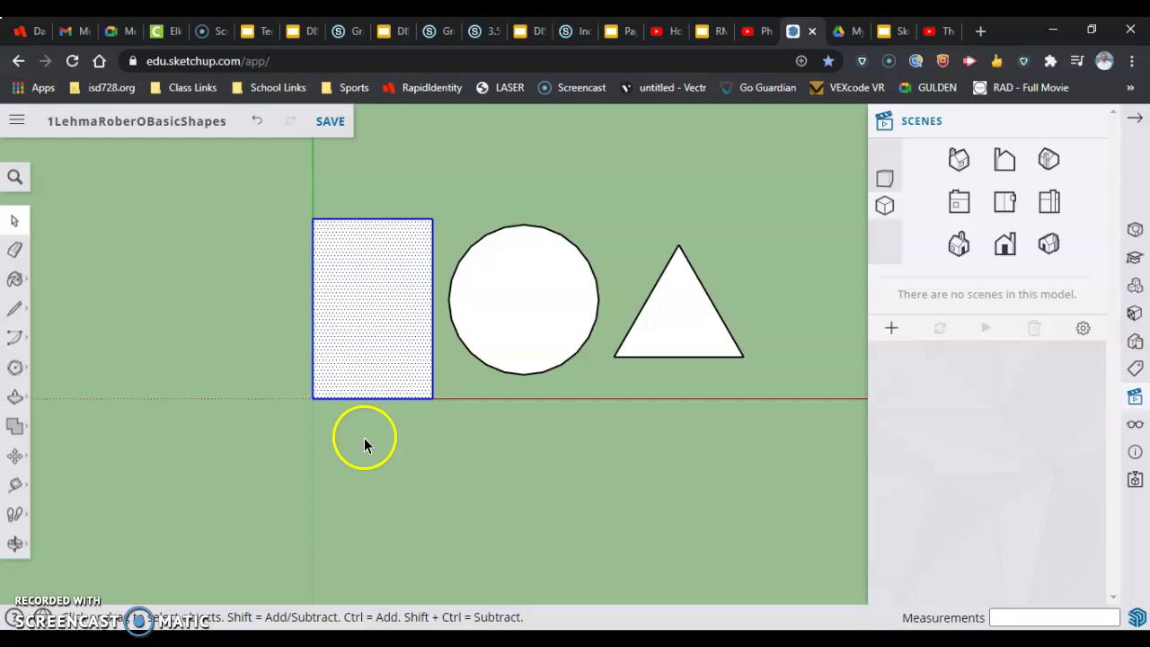
scroll(444, 395, down, 5)
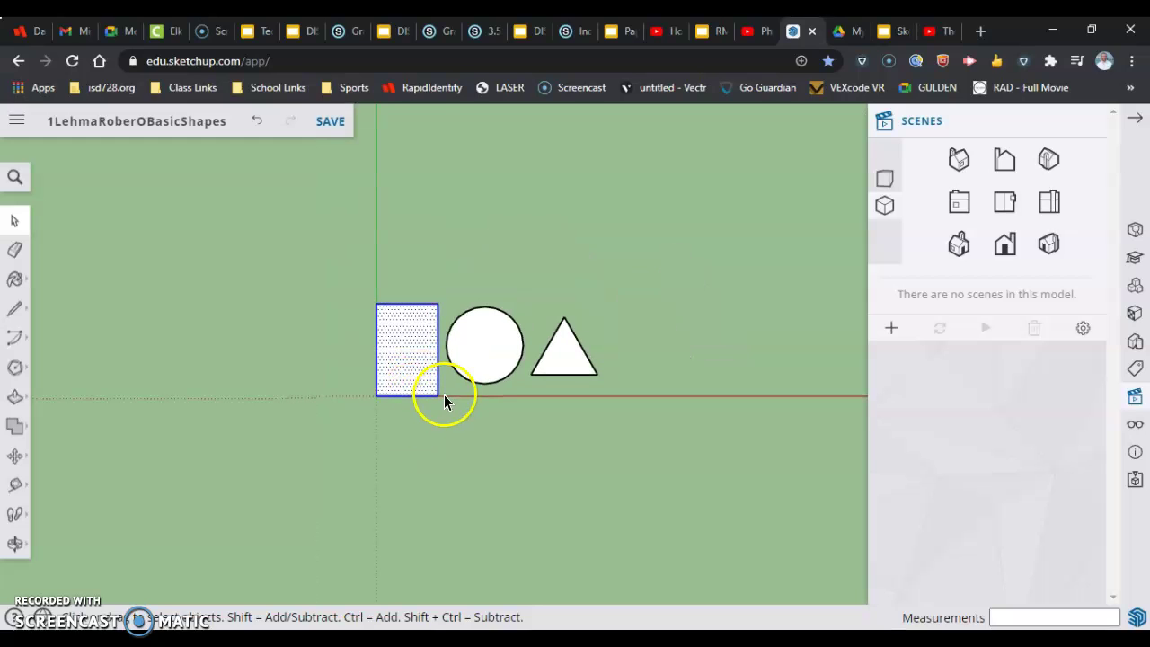
scroll(510, 387, up, 4)
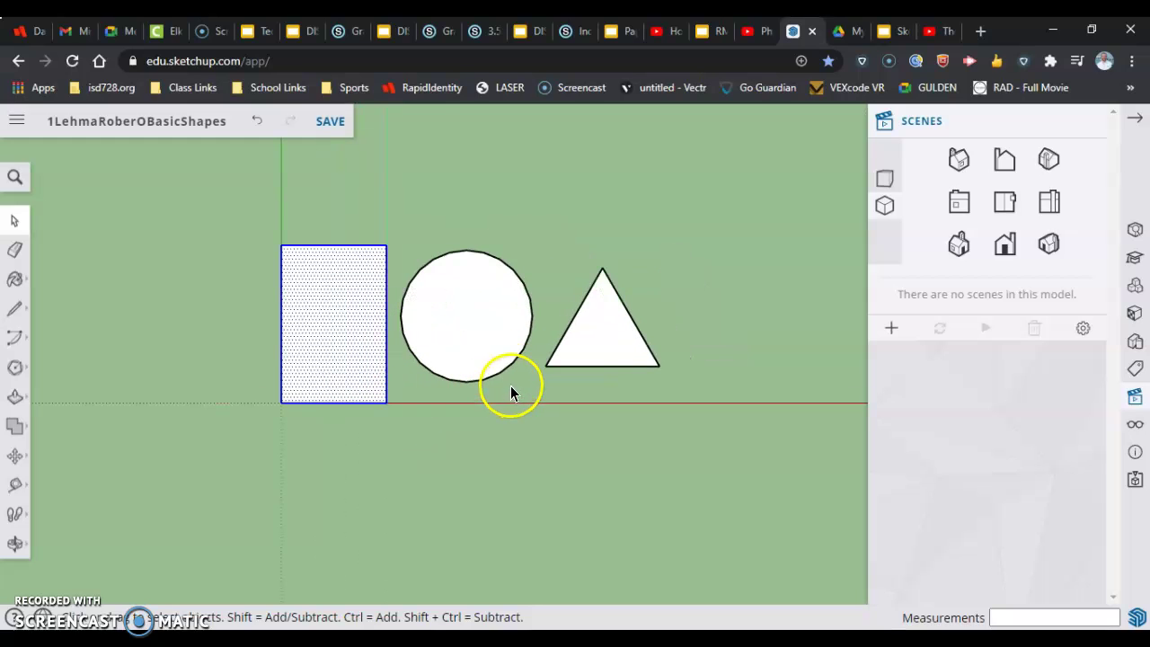
Copy the selected rectangle about 69.57 mm up along the green axis and multiply it with x2 into two evenly spaced copies
click(14, 459)
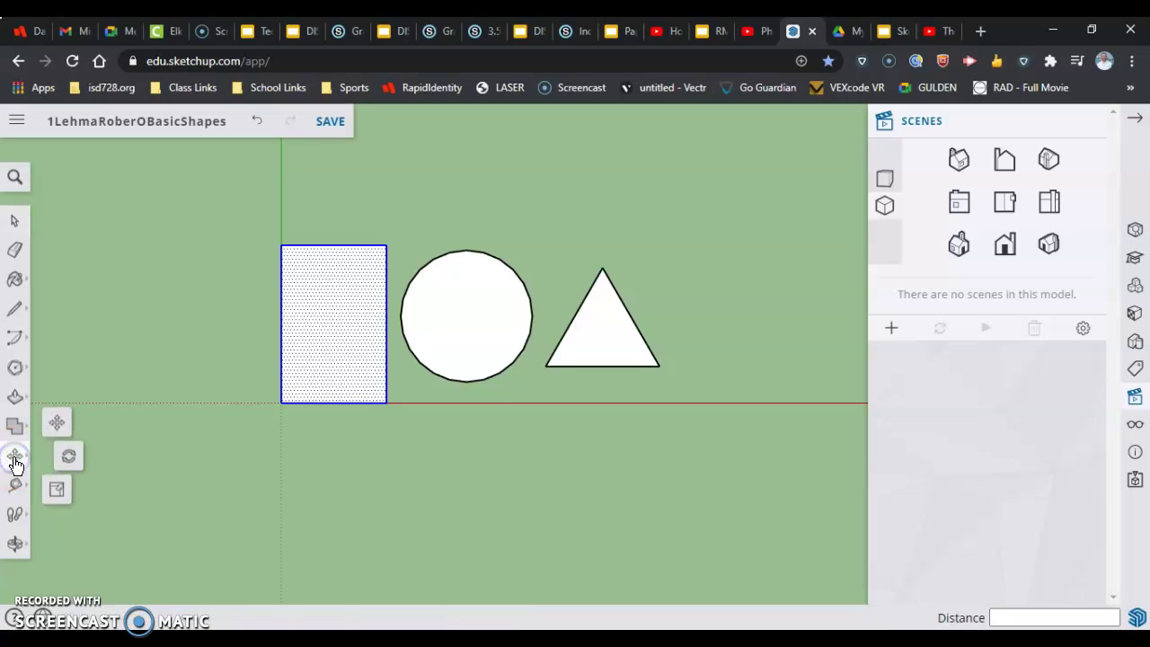
click(57, 422)
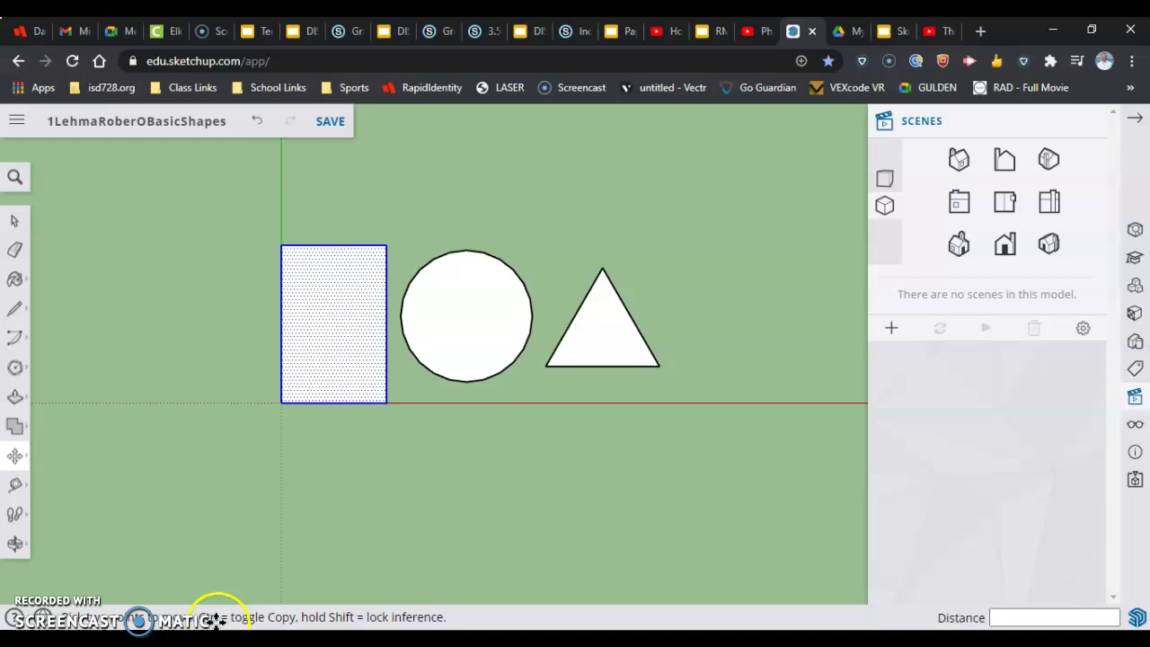
scroll(320, 409, down, 5)
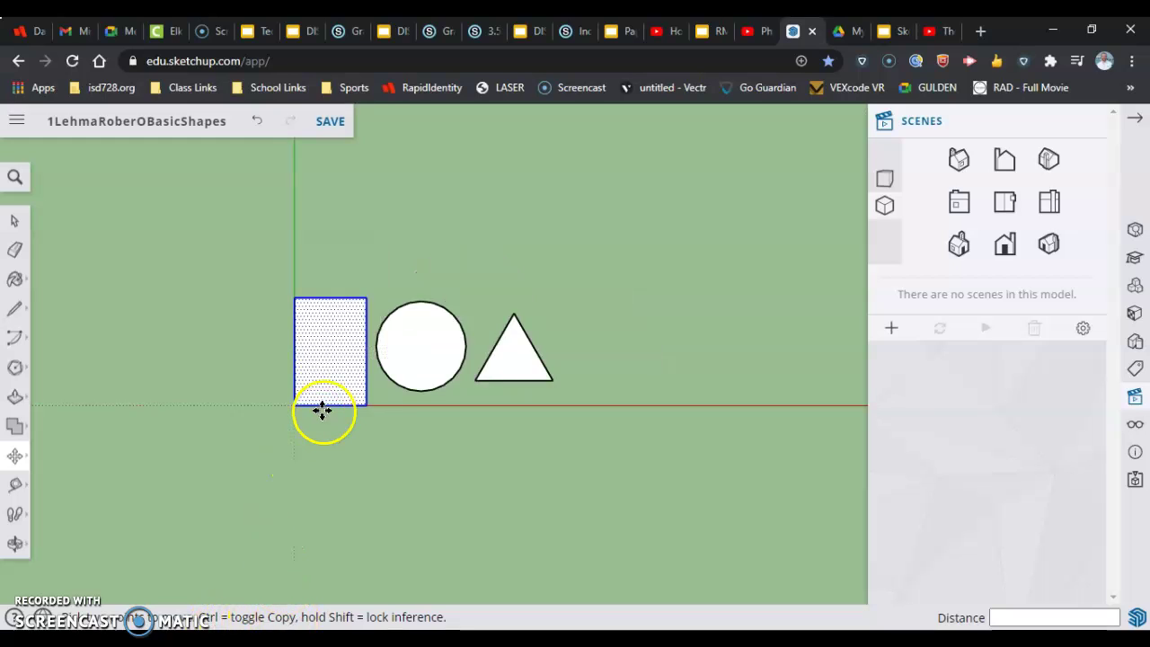
scroll(315, 339, up, 3)
scroll(314, 340, up, 2)
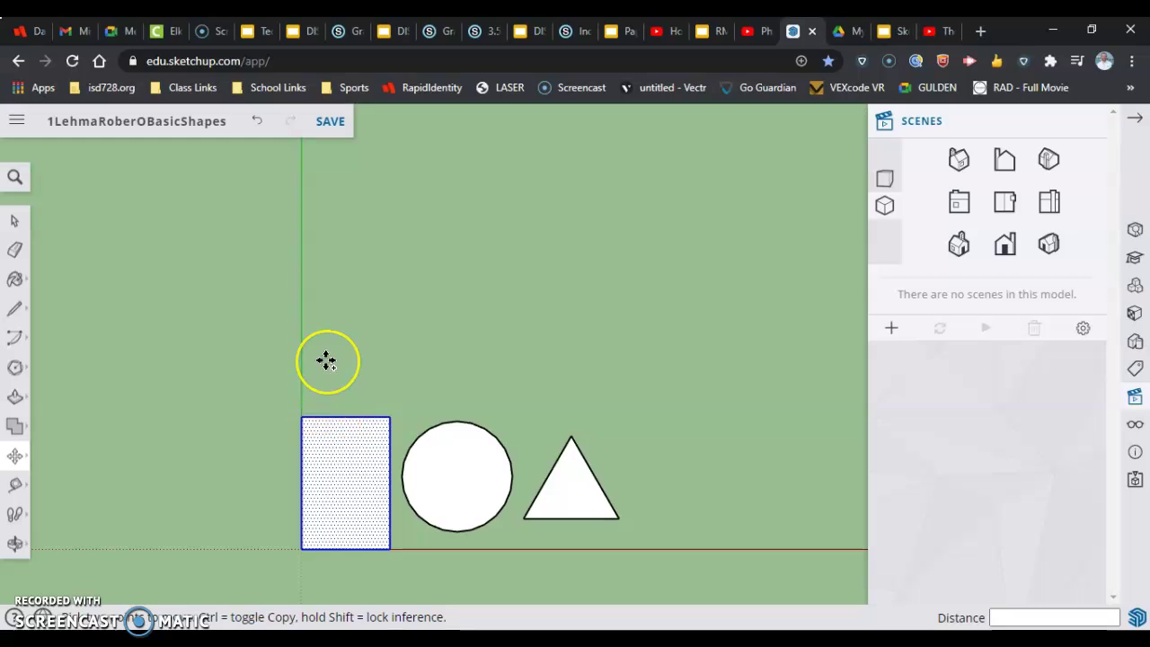
click(306, 550)
key(ctrl)
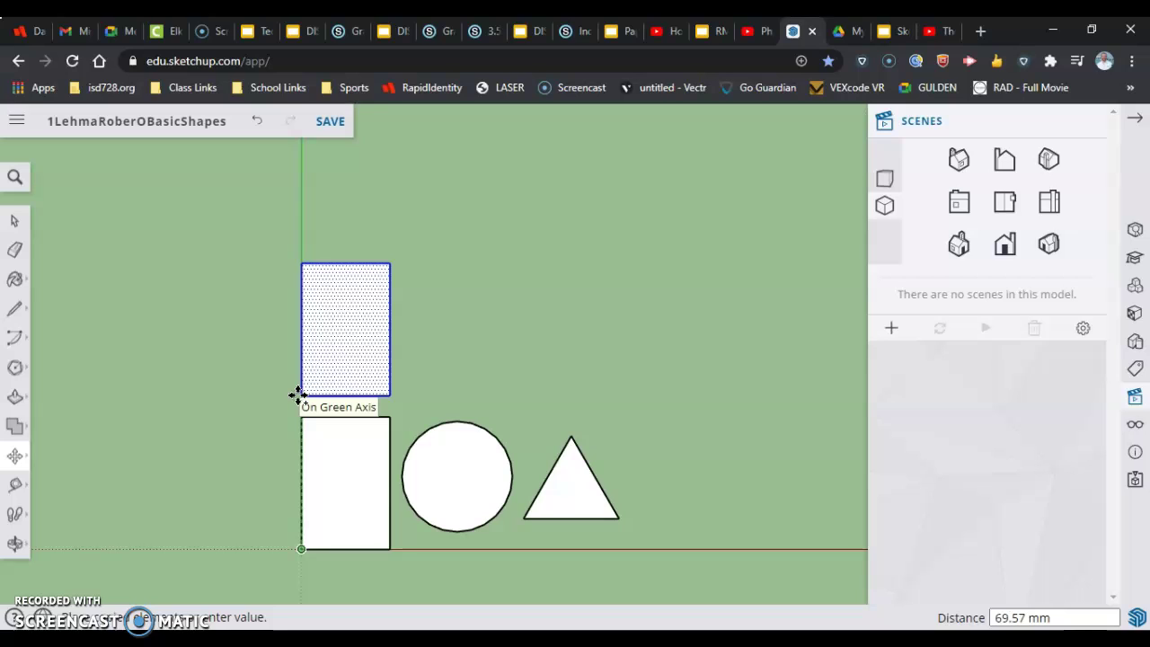
click(298, 396)
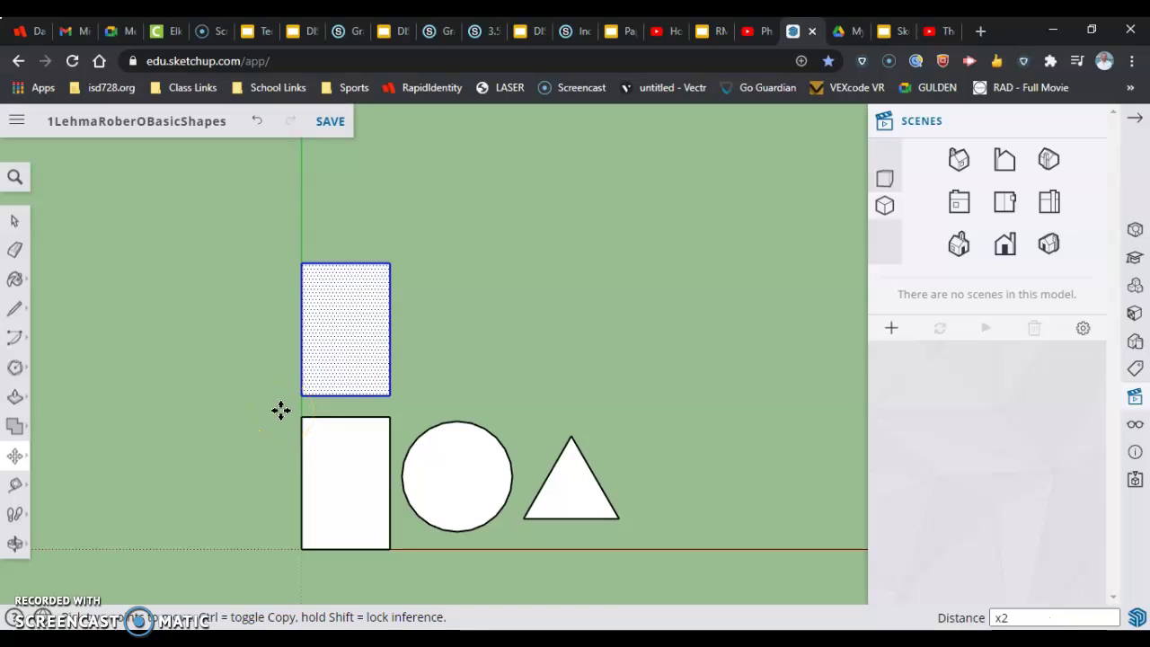
key(Return)
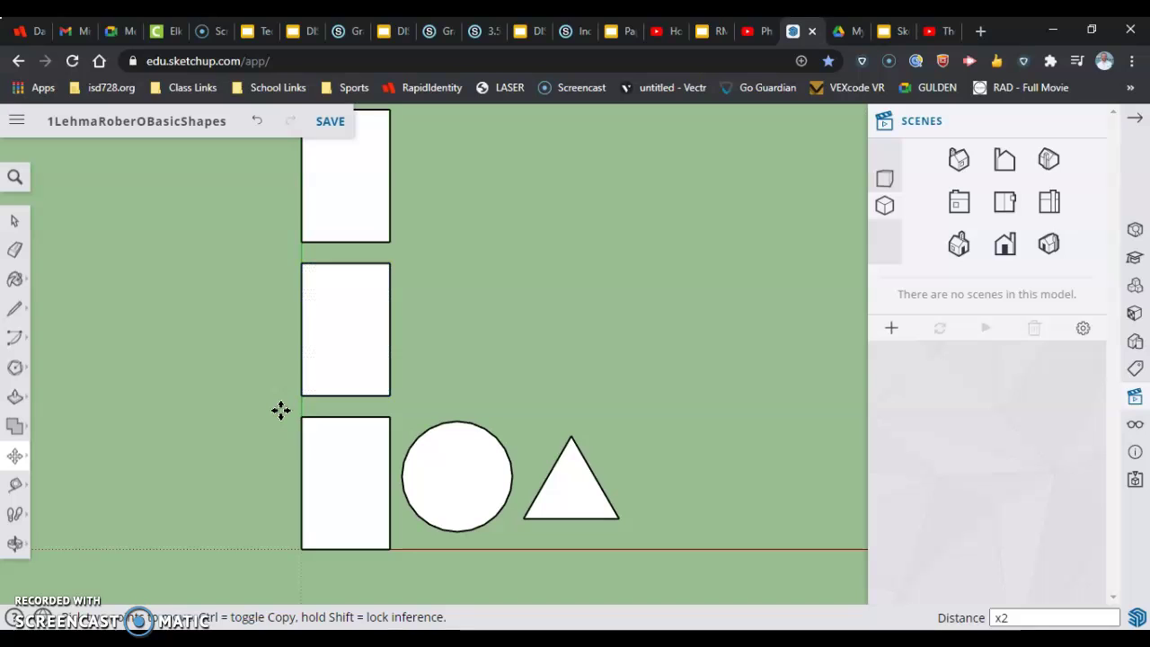
click(351, 444)
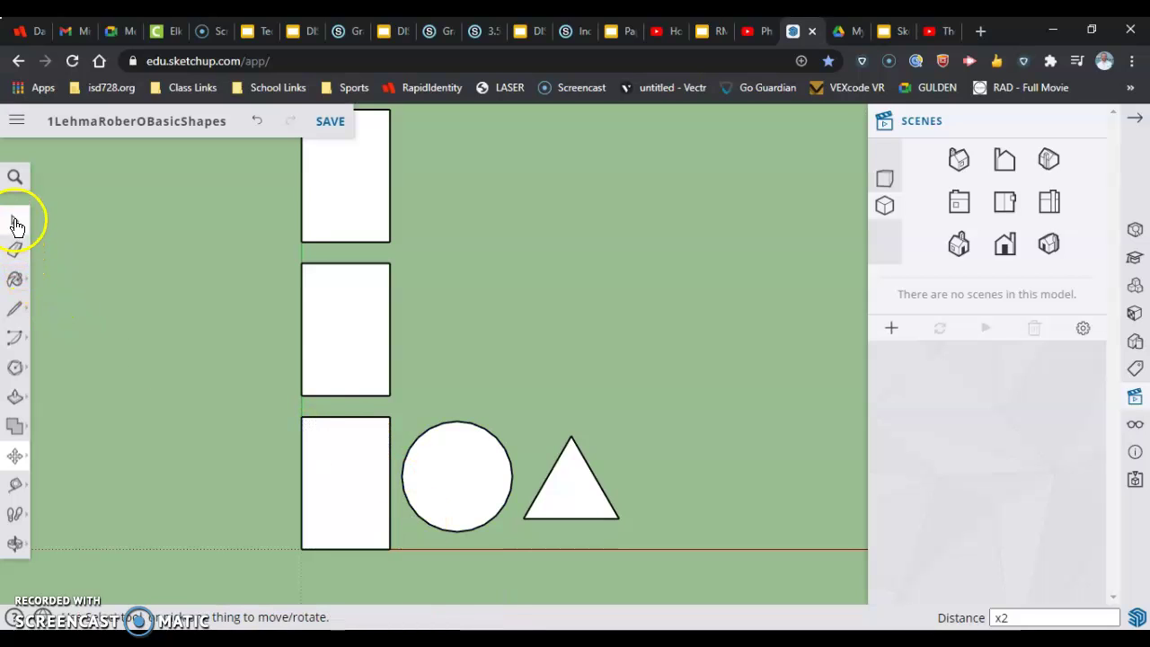
Select the entire circle and copy it up along the green axis beside the rectangles, multiplied with x2 into two copies
click(16, 224)
drag(505, 402, 421, 549)
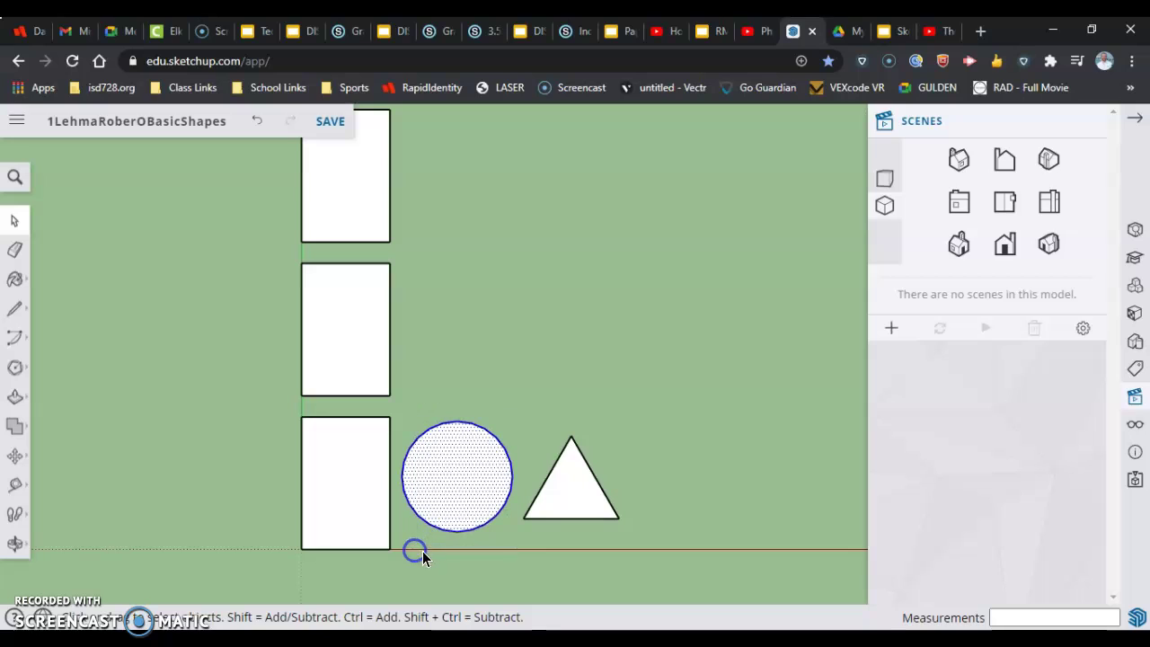
click(513, 412)
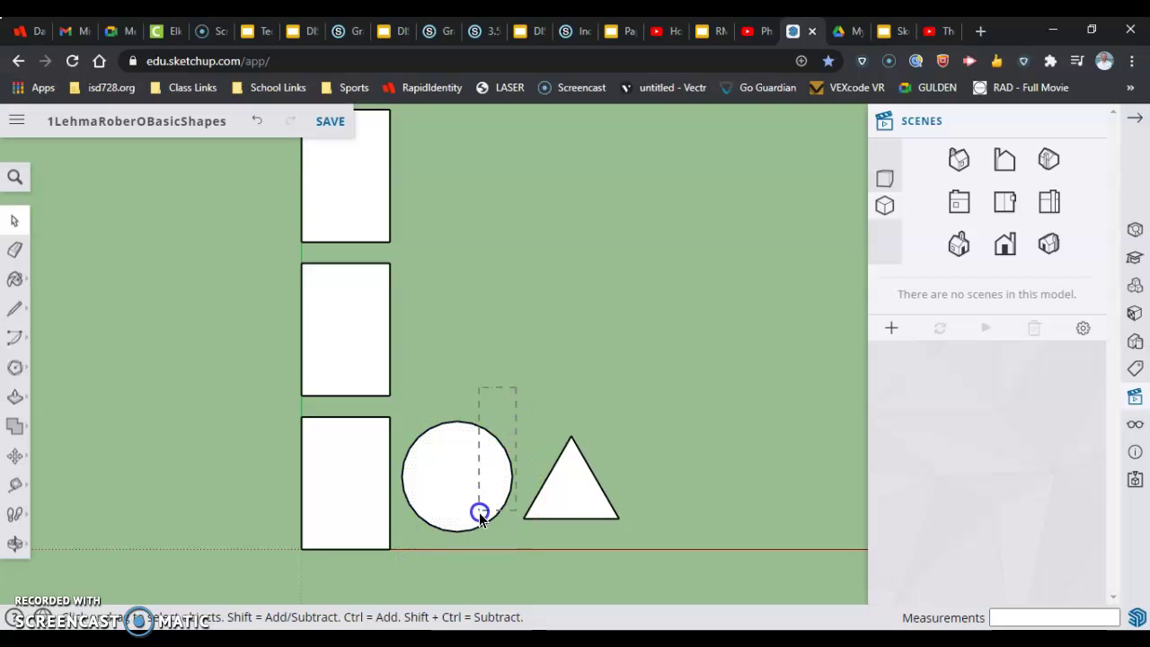
drag(398, 557, 398, 555)
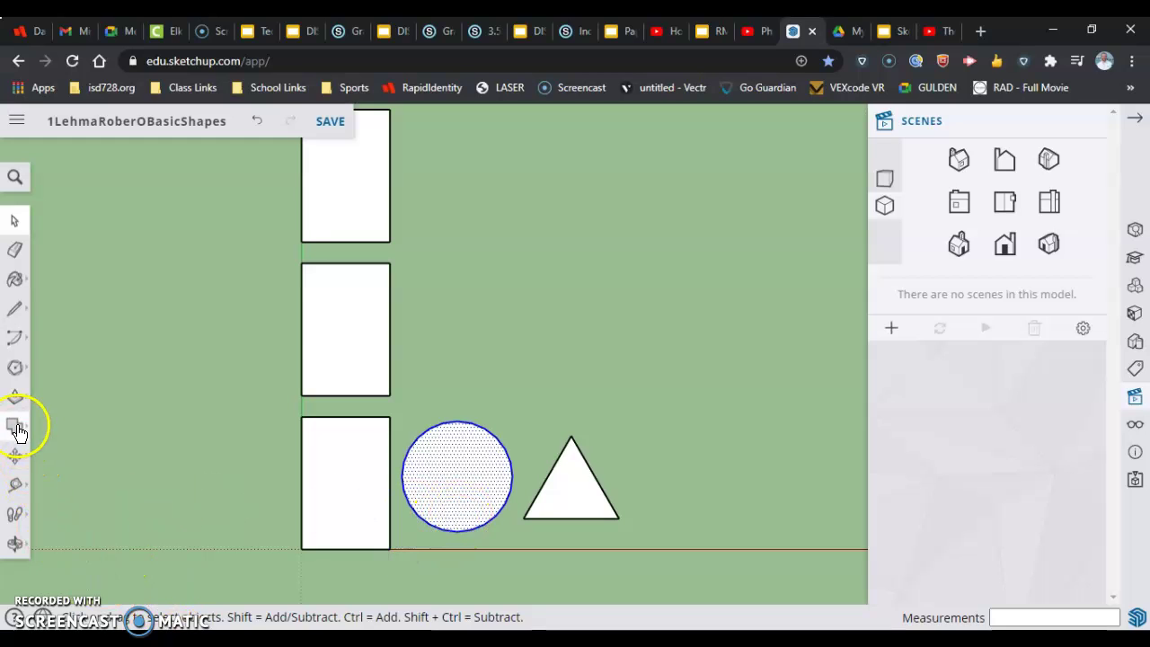
click(16, 455)
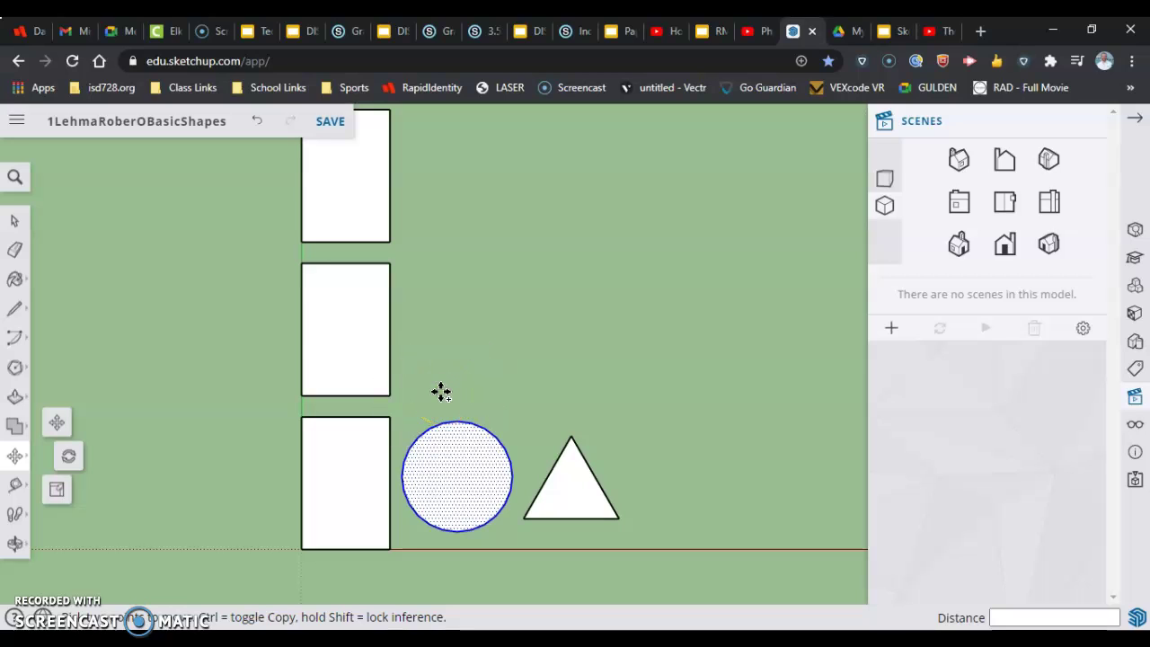
click(427, 424)
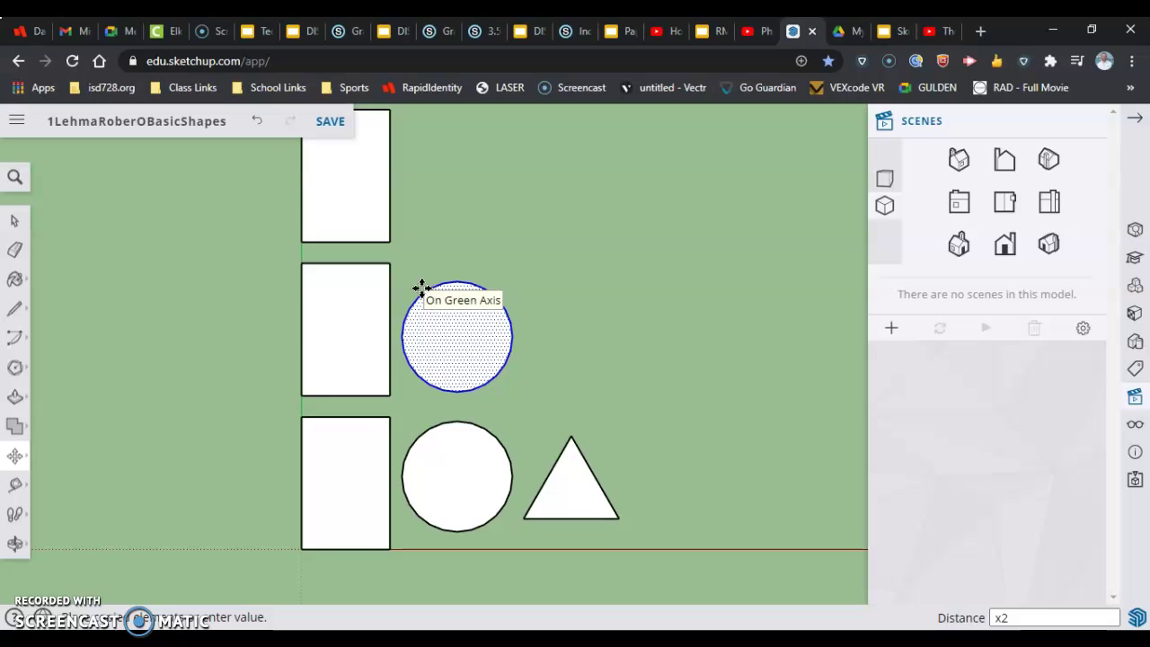
key(Return)
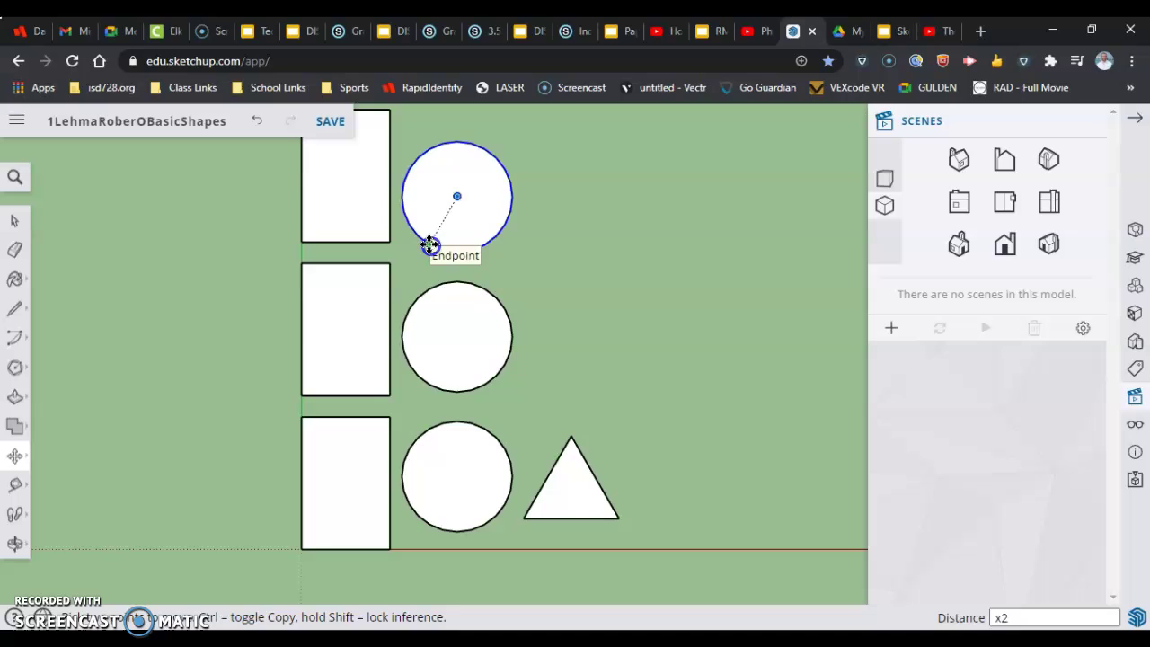
Try to move the uppermost circle copy by its outline
click(423, 201)
click(411, 157)
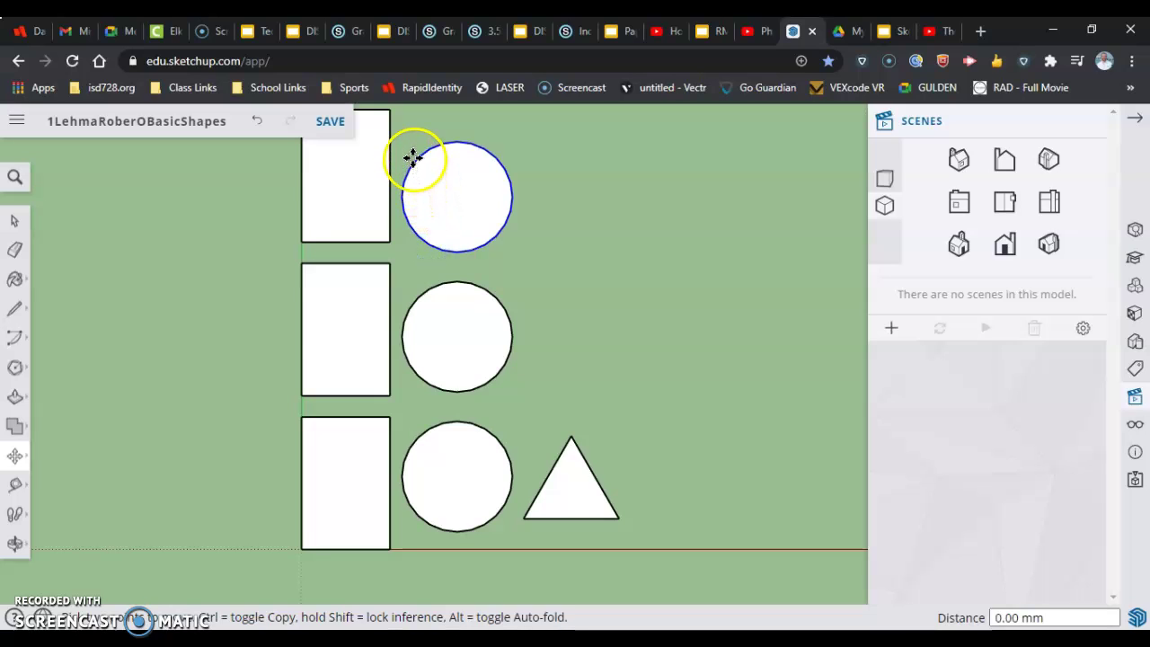
click(470, 167)
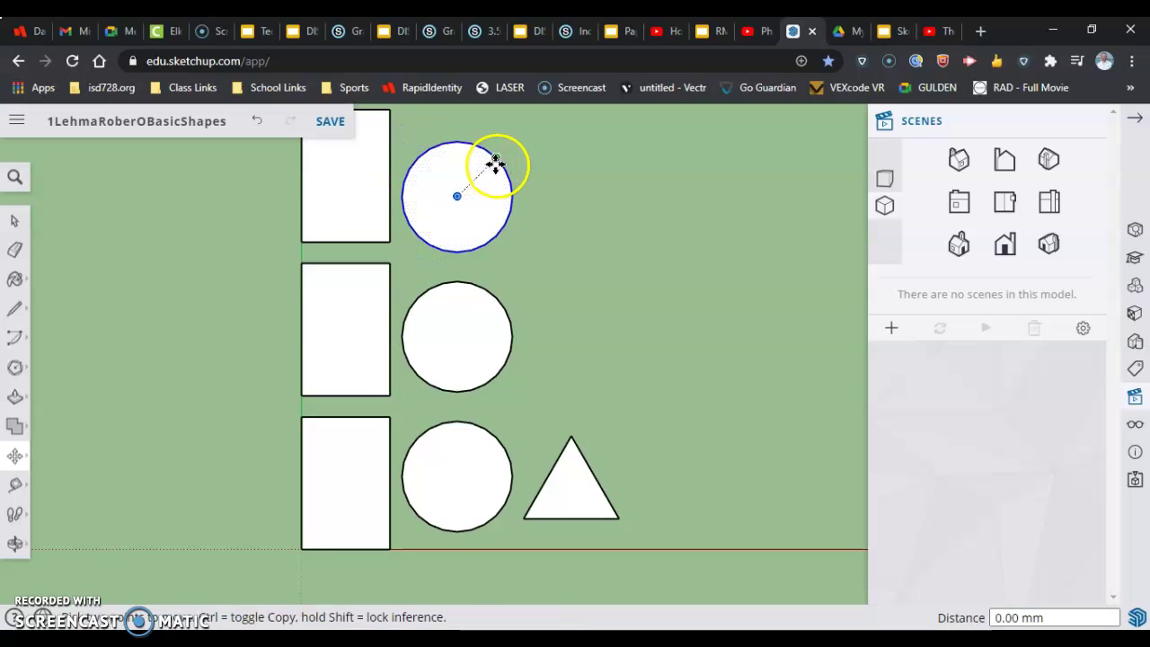
click(493, 210)
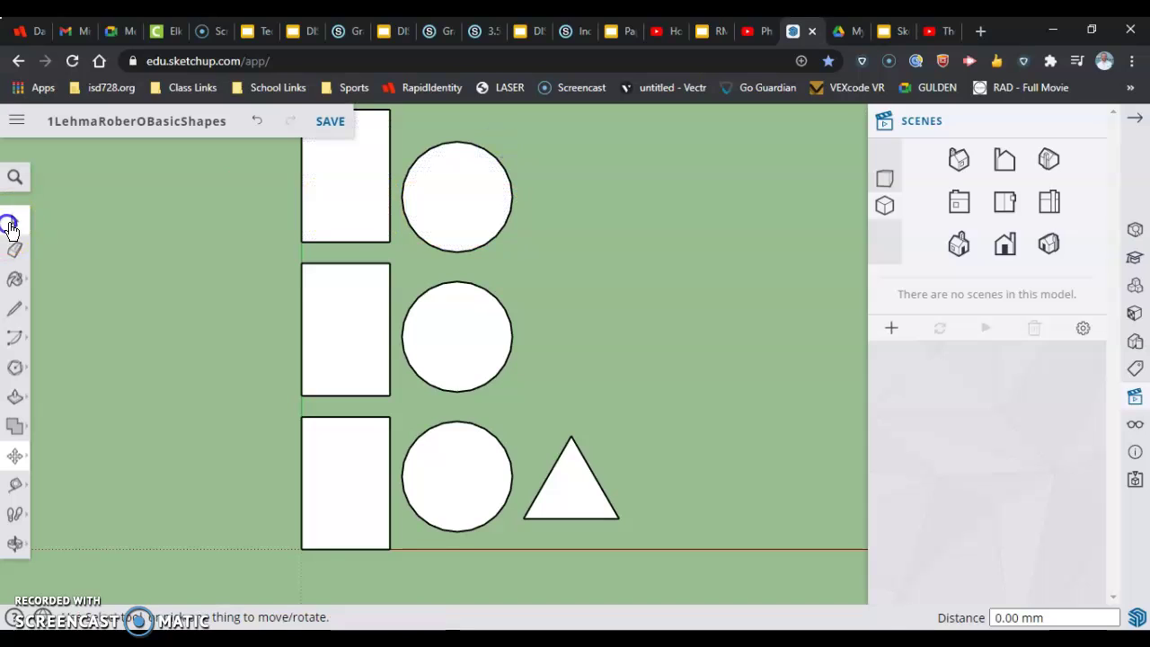
Select the entire uppermost circle and move it about 10.42 mm further up along the green axis
click(11, 225)
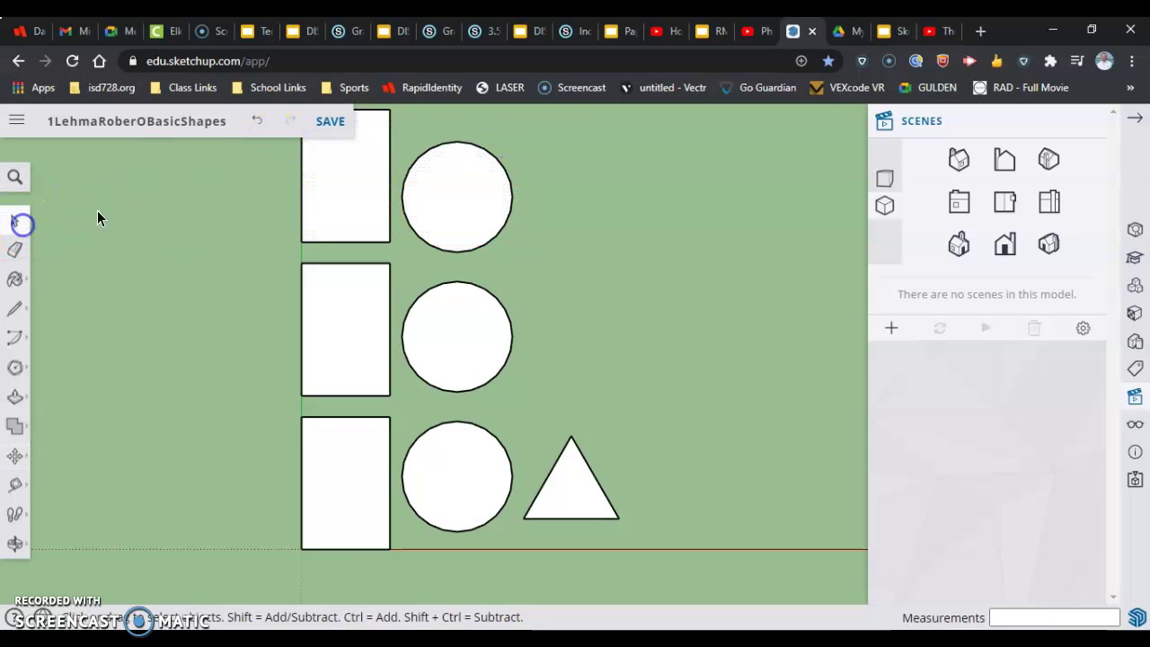
drag(508, 126, 424, 226)
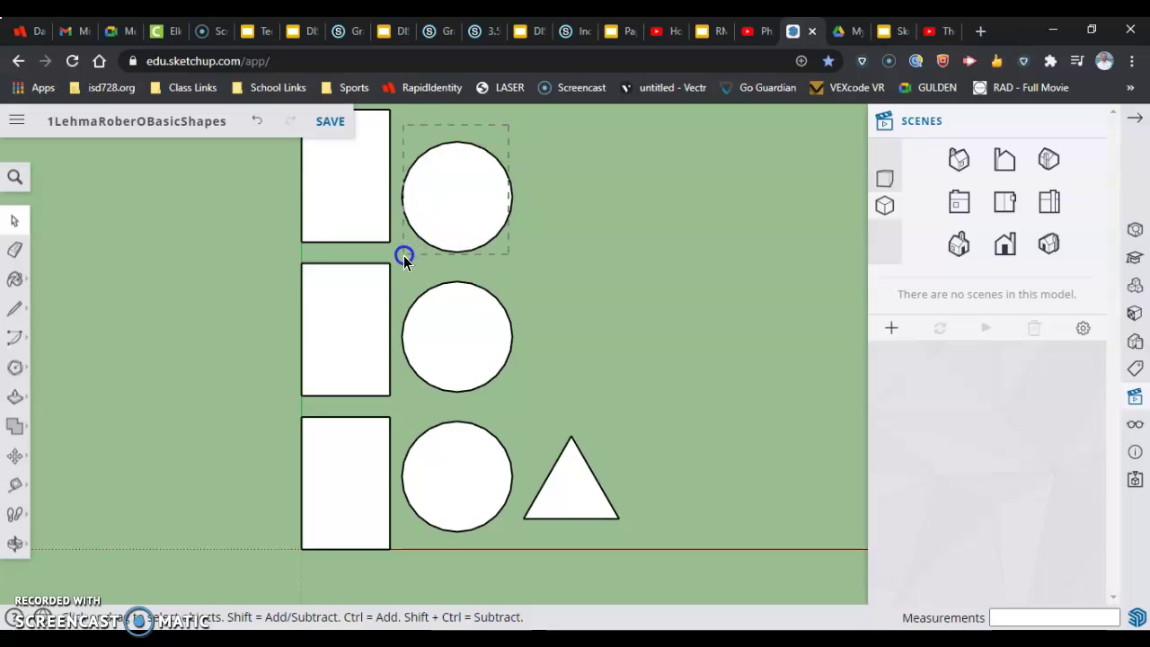
drag(409, 268, 409, 267)
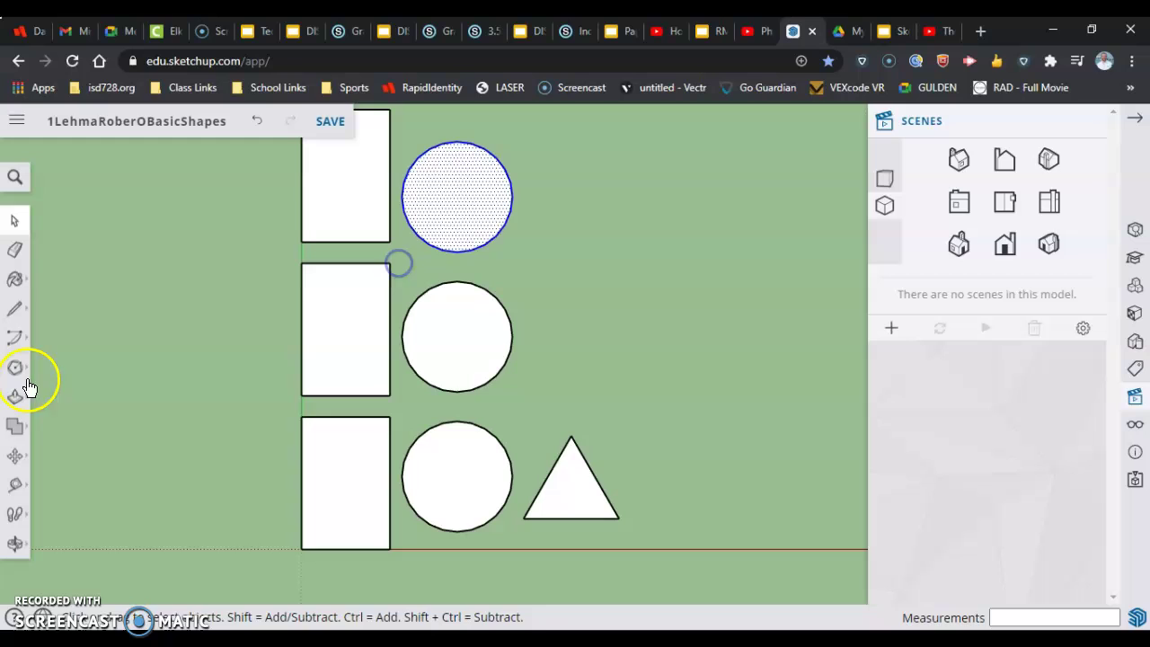
click(15, 455)
click(439, 249)
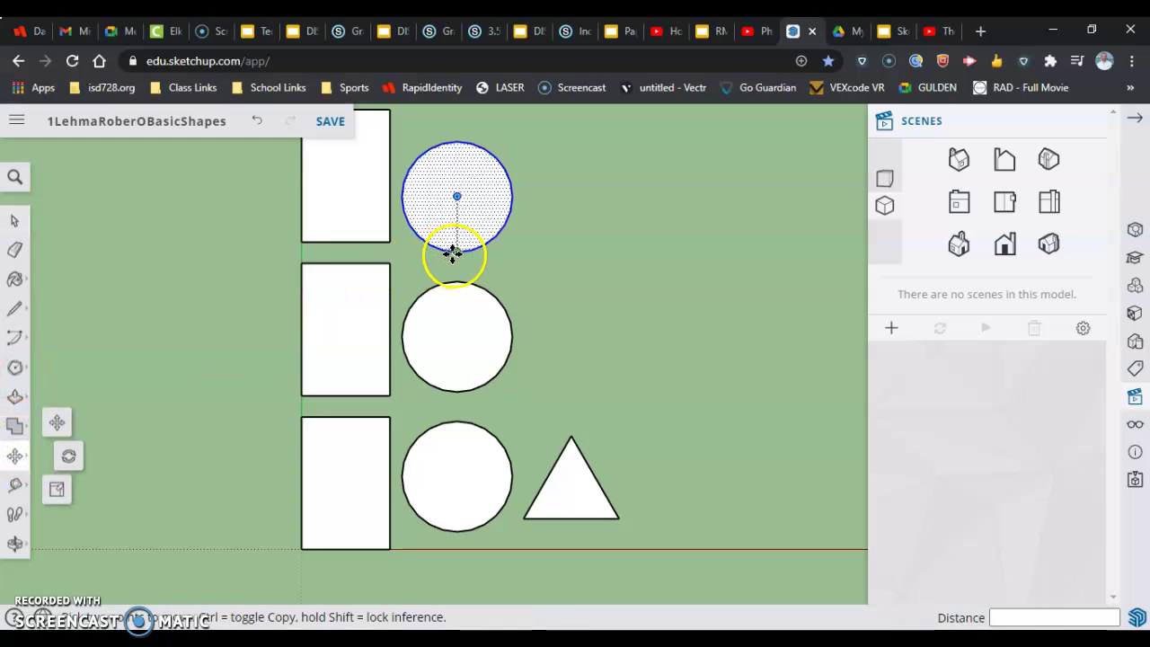
click(449, 229)
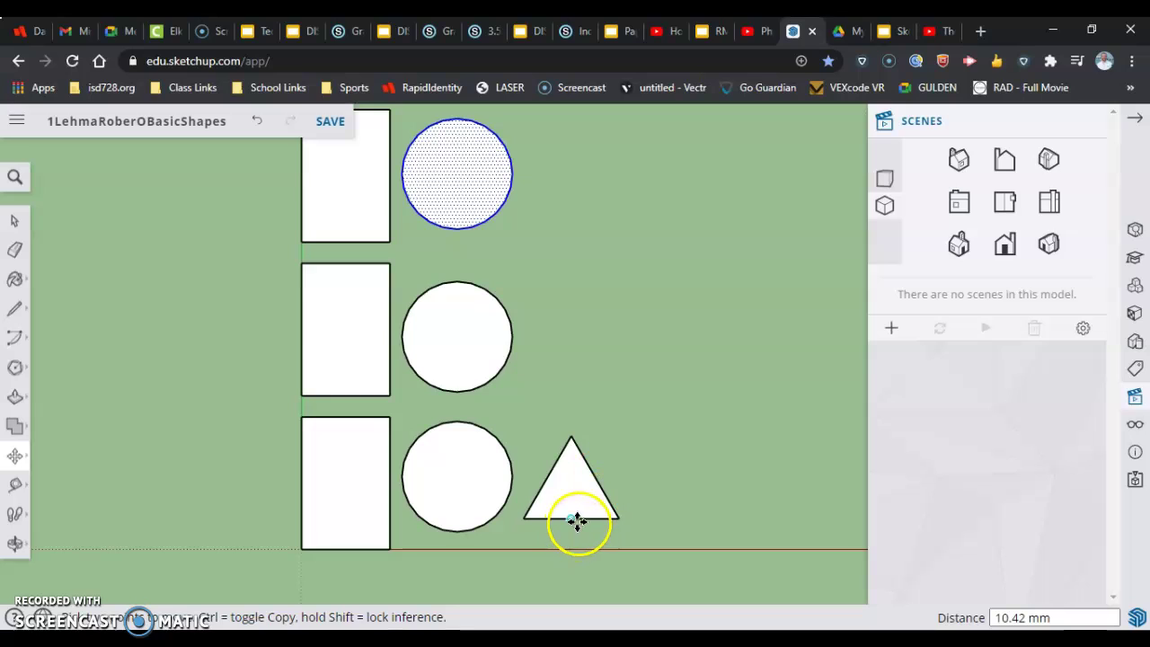
Select the entire triangle, copy it about 64.67 mm up along the green axis, and multiply it with x2 into two evenly spaced copies
click(14, 221)
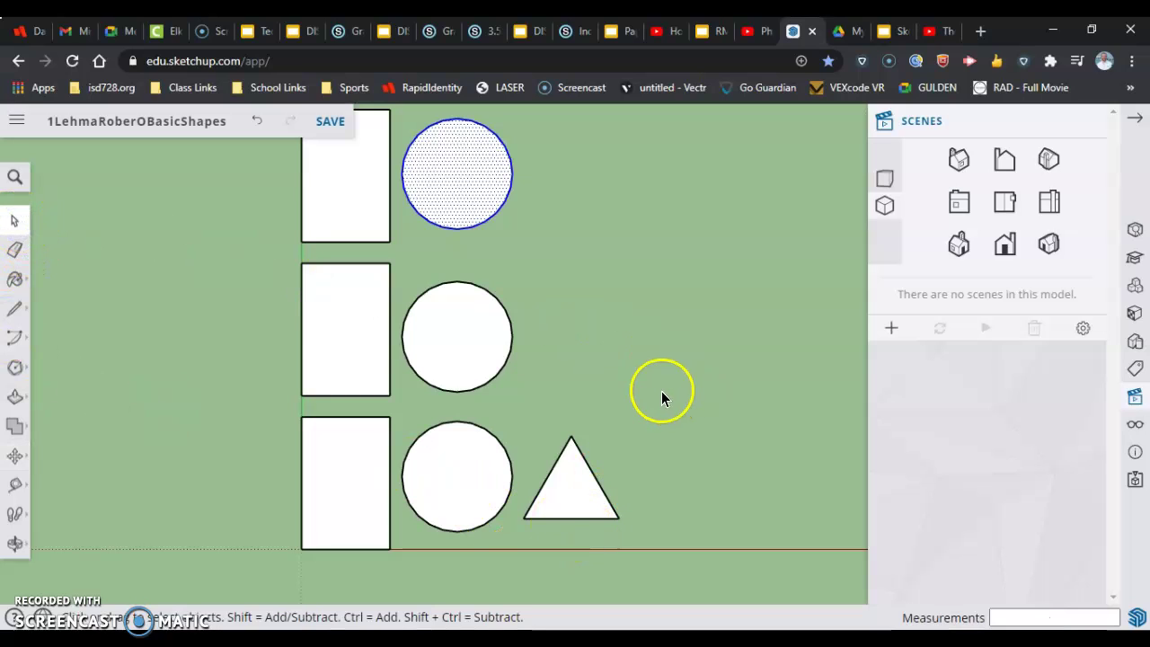
drag(661, 391, 520, 538)
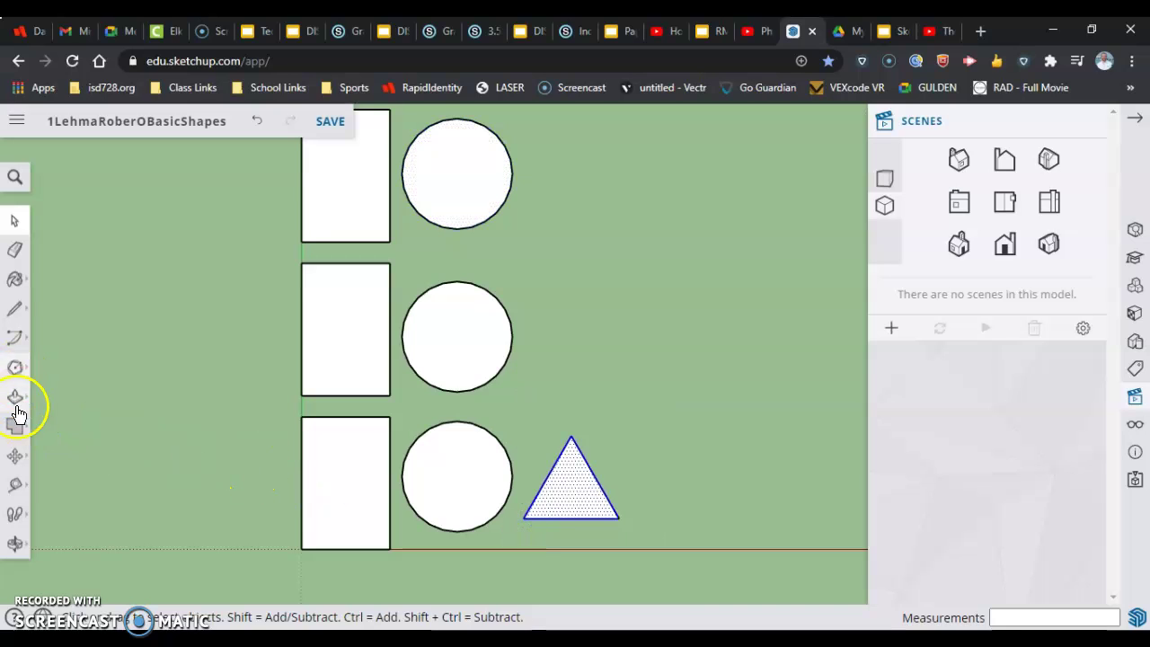
click(15, 455)
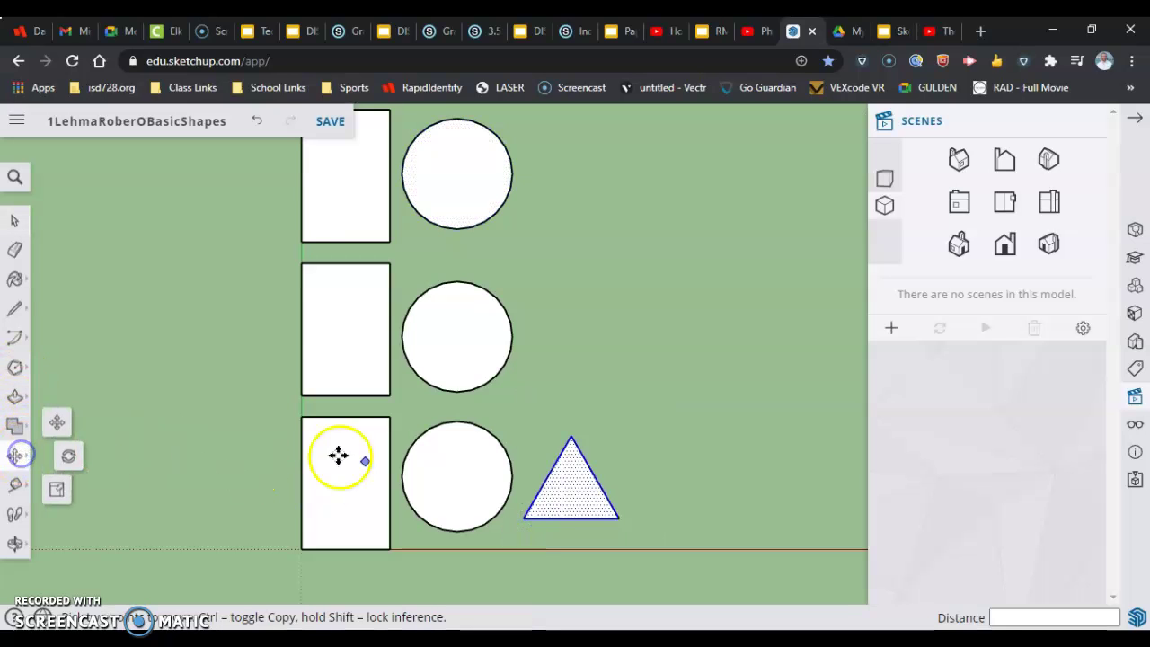
click(571, 443)
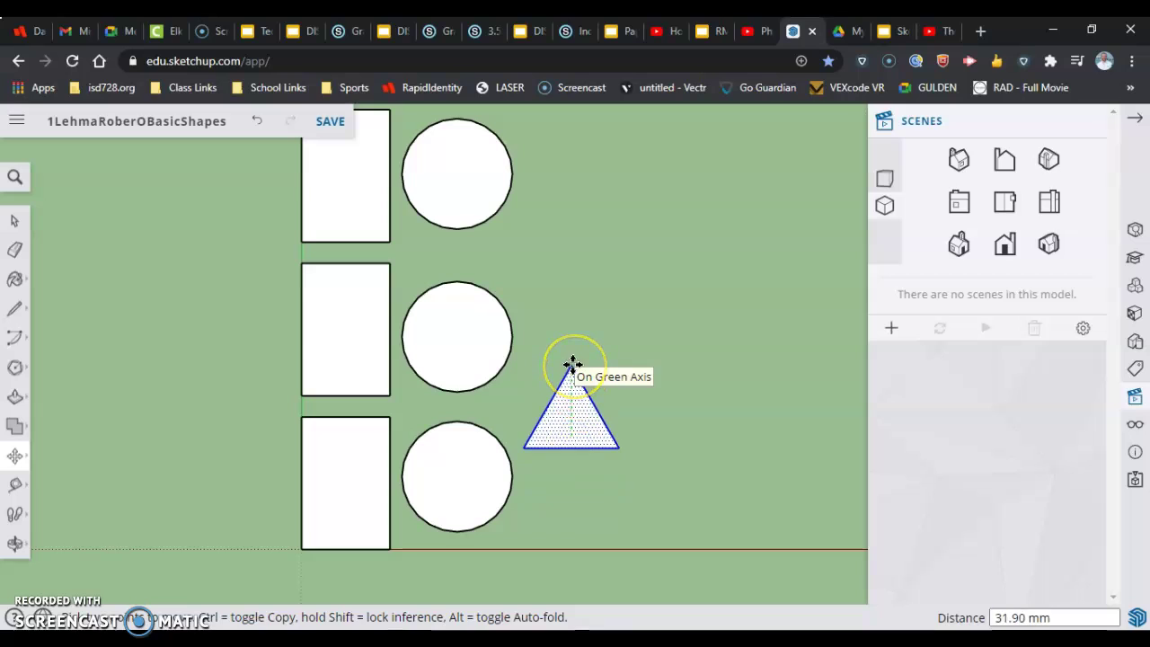
key(ctrl)
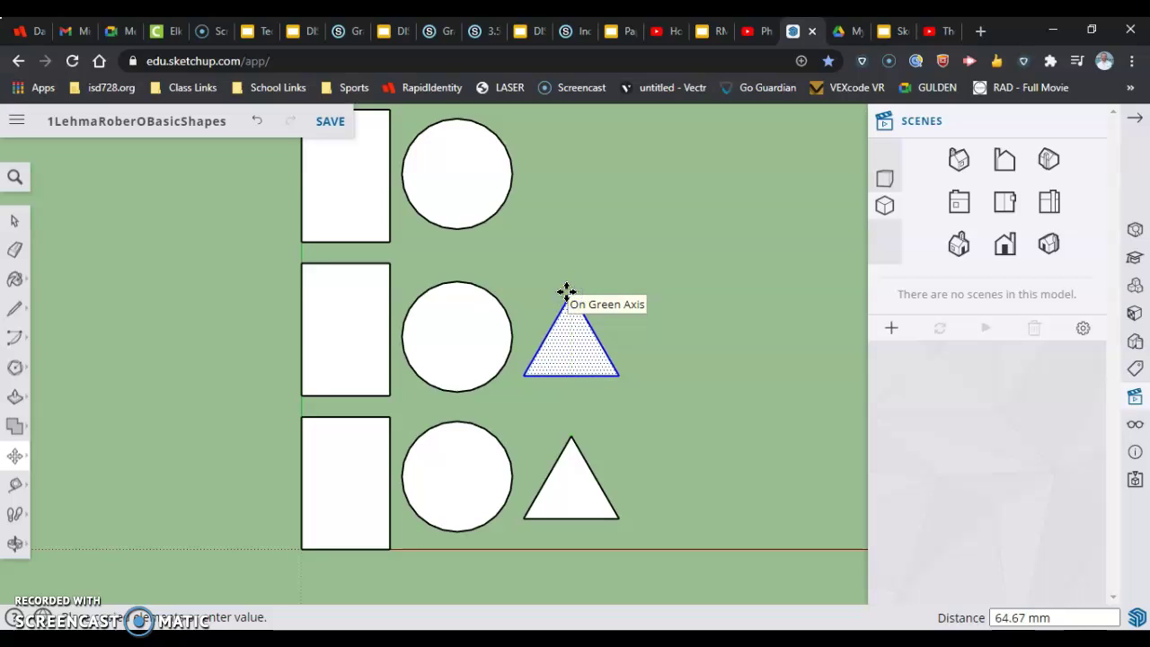
text(2)
key(Return)
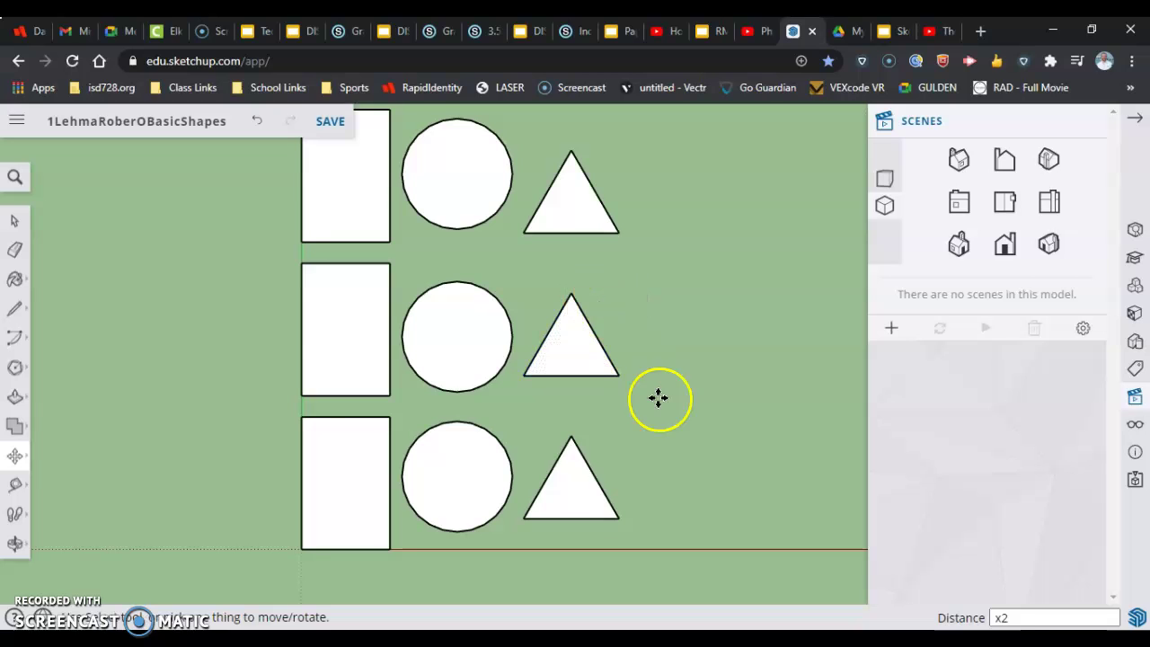
Show all nine solids in an isometric view and save the model
scroll(669, 409, down, 3)
scroll(682, 440, up, 1)
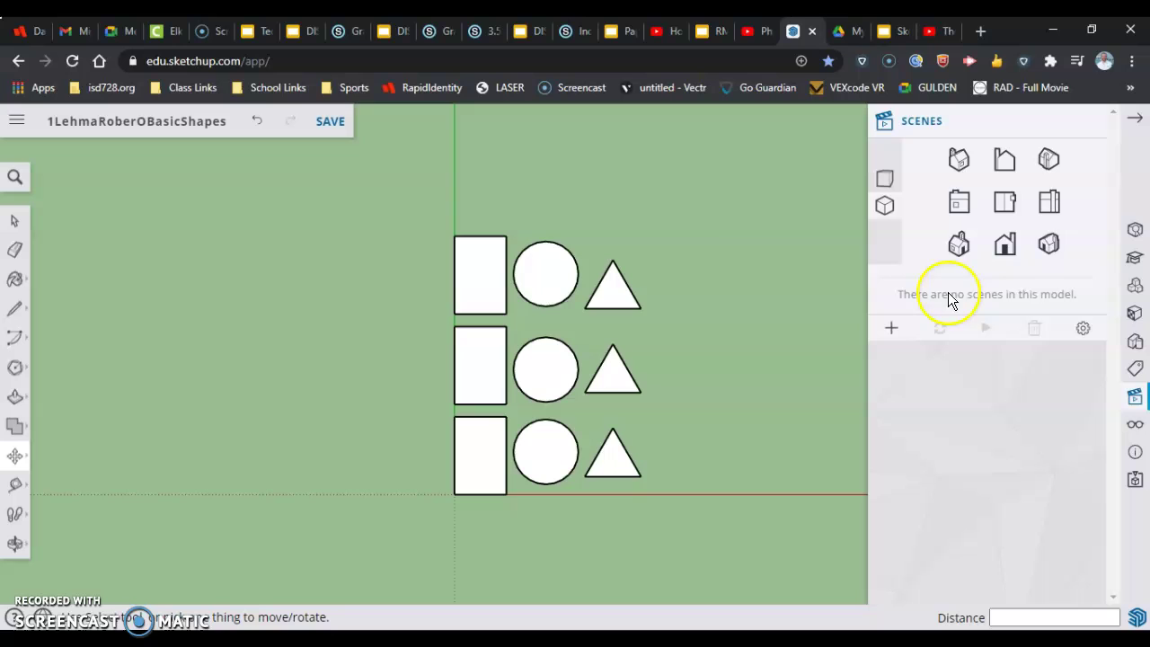
click(1049, 243)
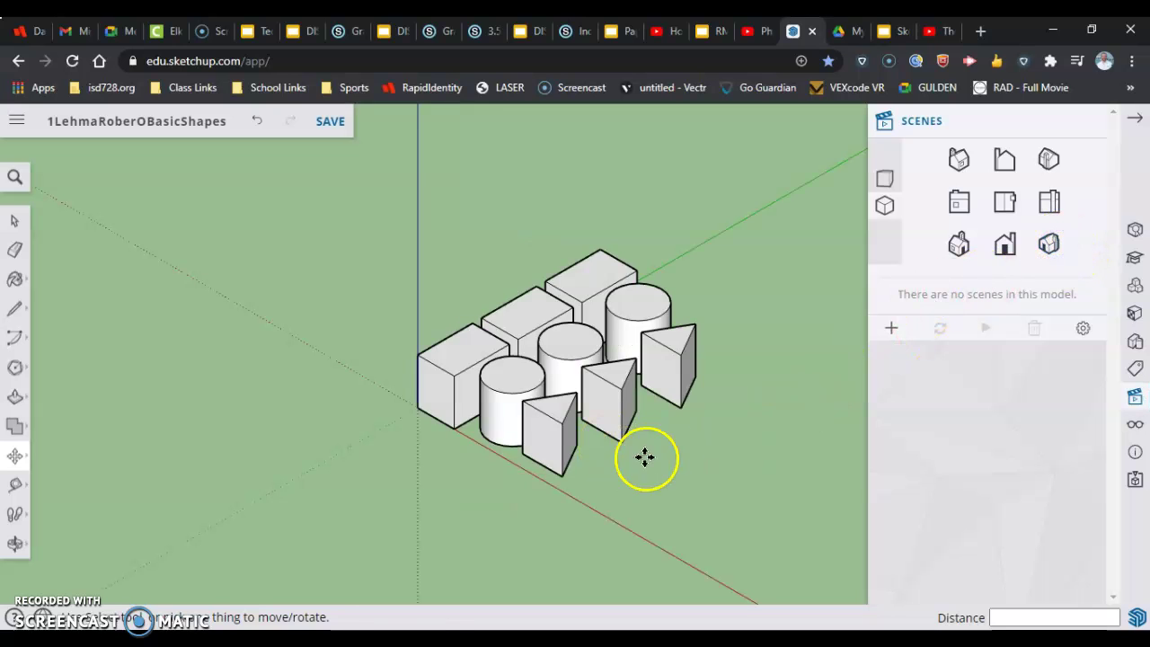
scroll(634, 451, up, 1)
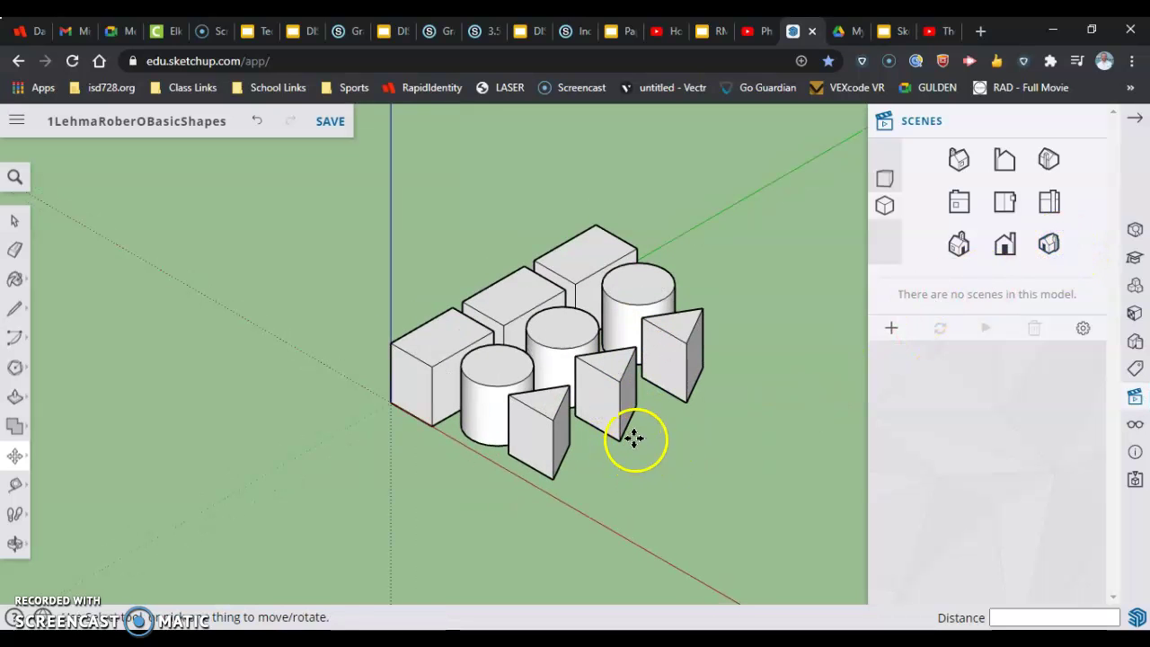
scroll(614, 336, up, 1)
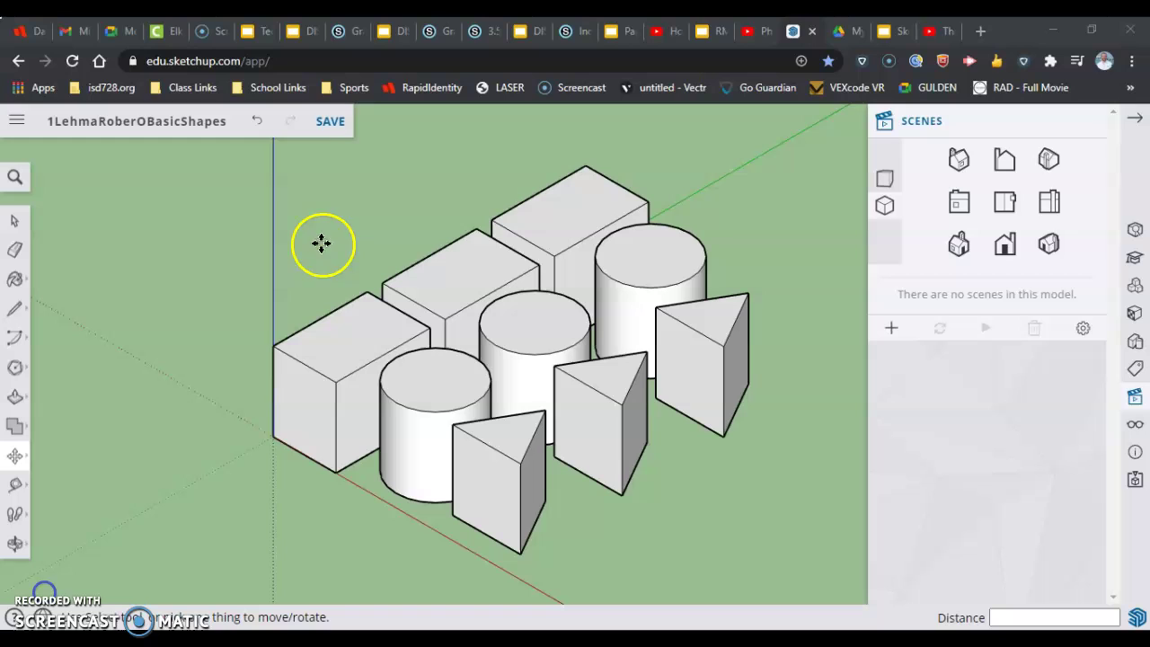
click(330, 122)
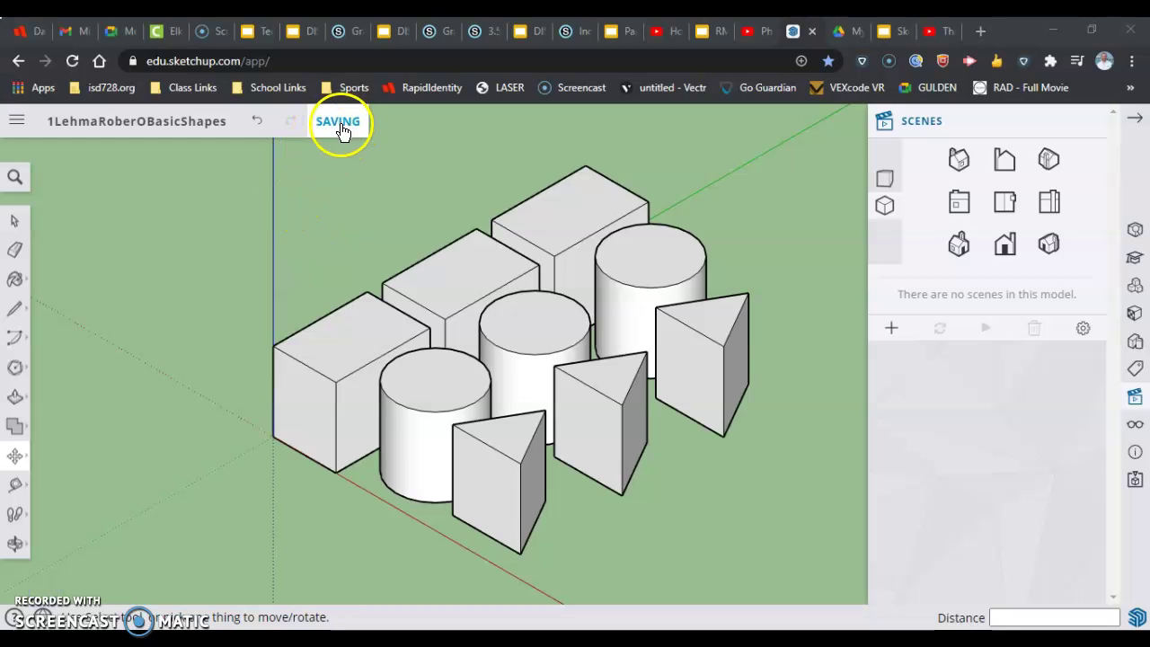